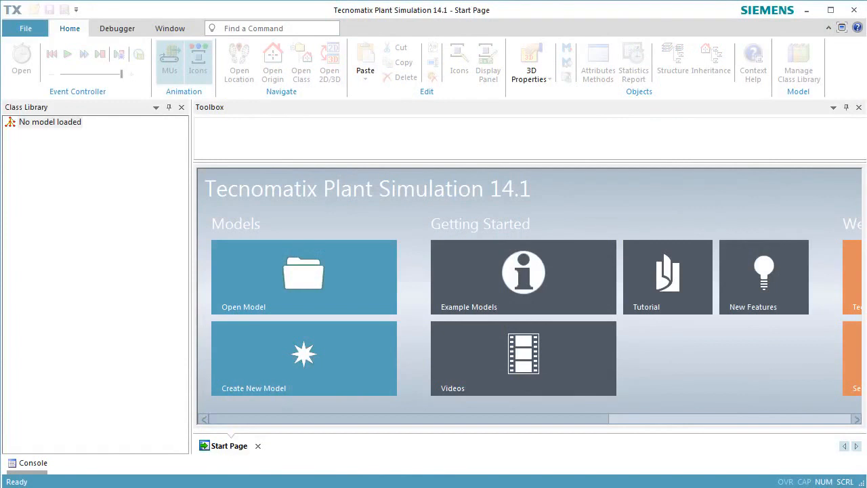
Step: Create a new 3D model and open the existing Frame in the UserObjects folder
{"action": "left_click", "coordinate": [360, 345]}
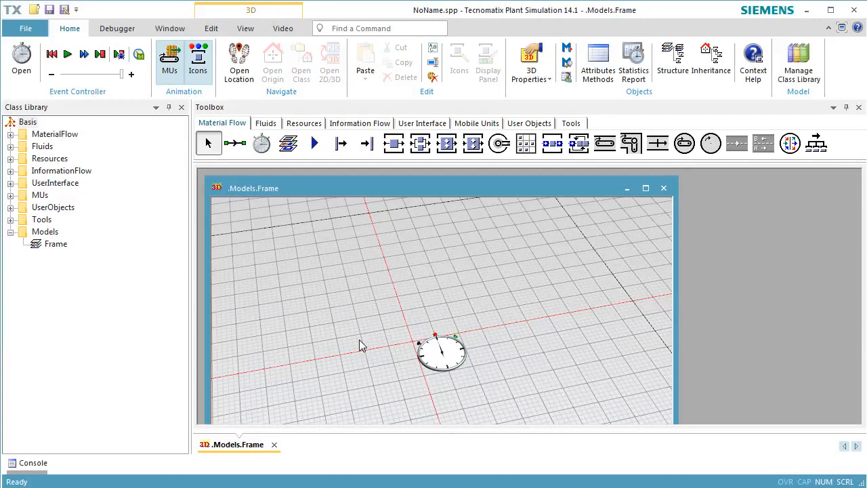
{"action": "left_click", "coordinate": [11, 207]}
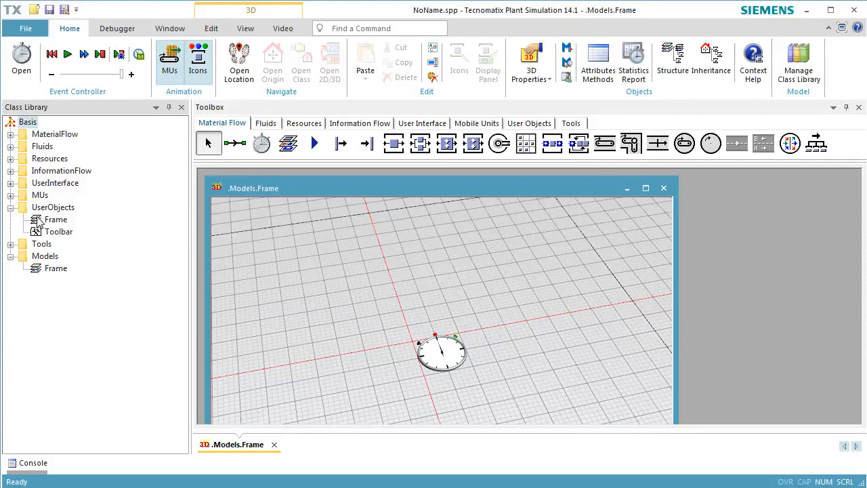
{"action": "double_click", "coordinate": [38, 224]}
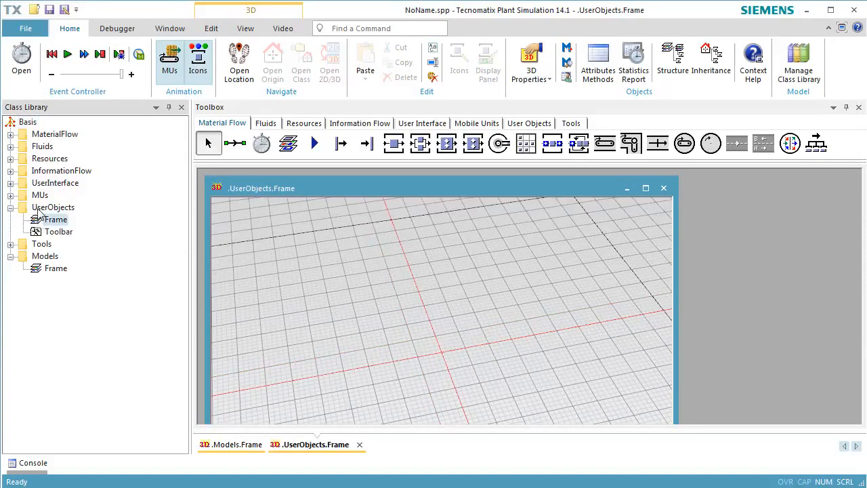
Step: Add a new Frame to the UserObjects folder, keeping its default name
{"action": "left_click", "coordinate": [38, 208]}
{"action": "right_click", "coordinate": [39, 212]}
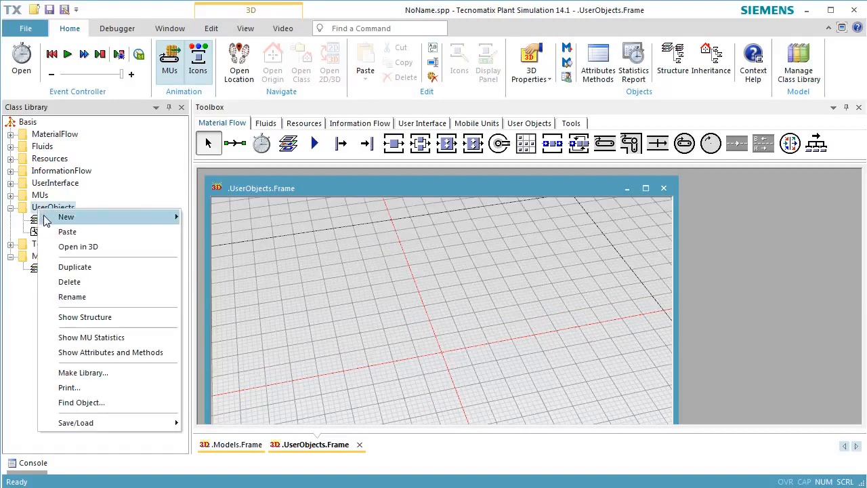
{"action": "mouse_move", "coordinate": [49, 218]}
{"action": "left_click", "coordinate": [211, 232]}
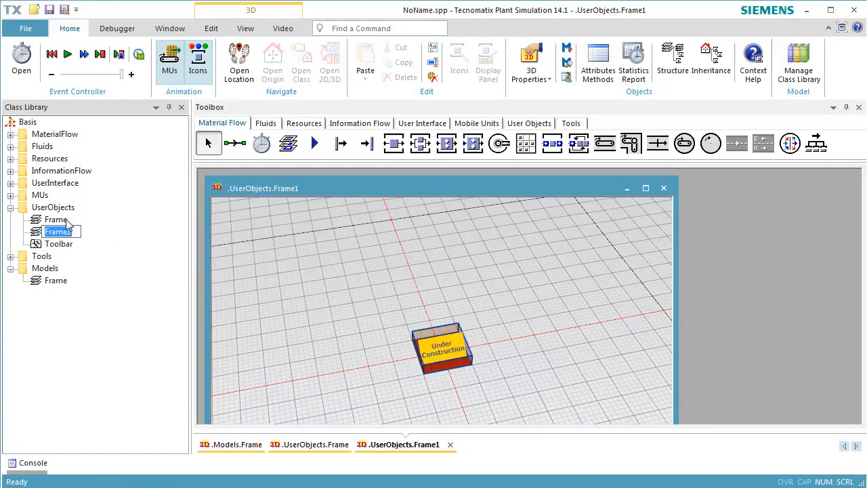
{"action": "key", "text": "Return"}
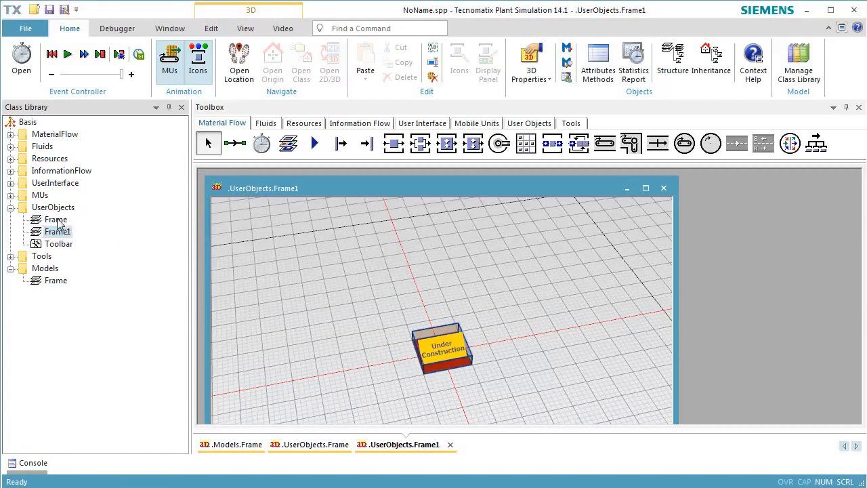
Step: Rename the original Frame in the UserObjects folder as MyStation
{"action": "left_click", "coordinate": [57, 220]}
{"action": "key", "text": "F2"}
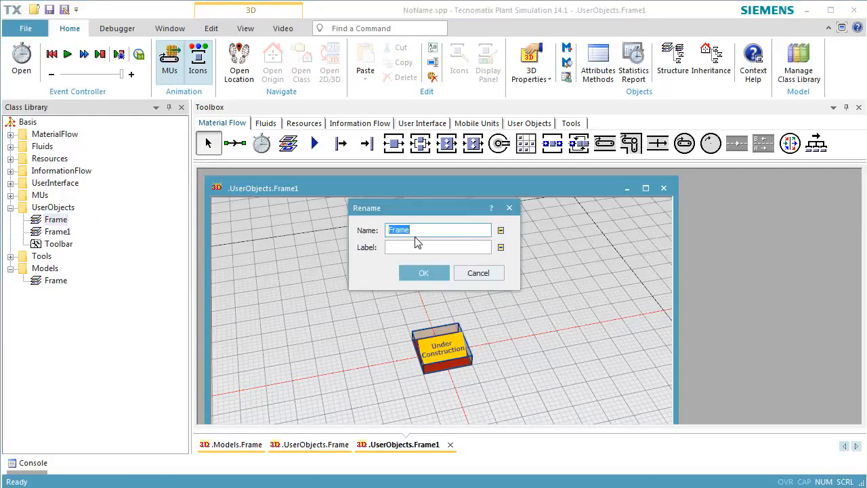
{"action": "type", "text": "MyStation"}
{"action": "left_click", "coordinate": [440, 272]}
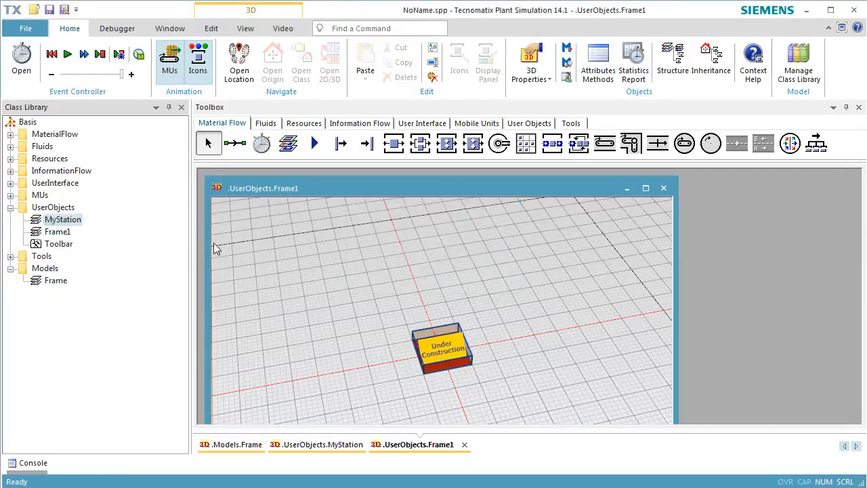
Step: Open MyStation in a maximized window and switch it to Planning View
{"action": "double_click", "coordinate": [78, 225]}
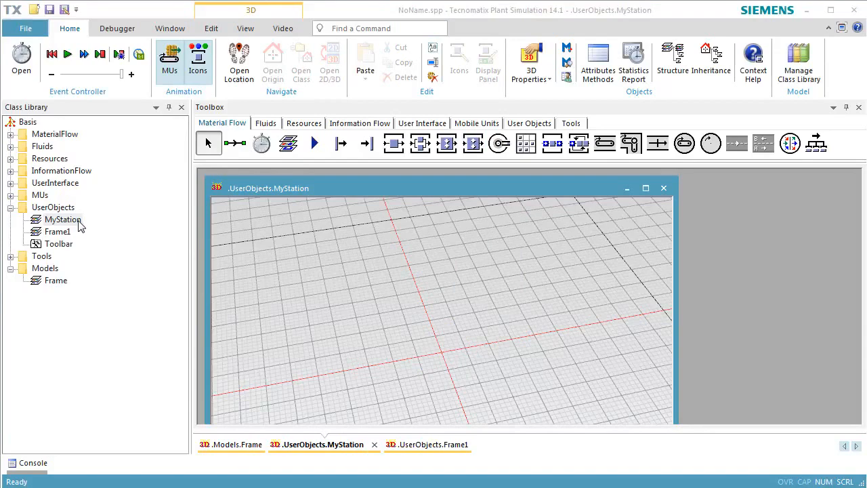
{"action": "left_click", "coordinate": [646, 188]}
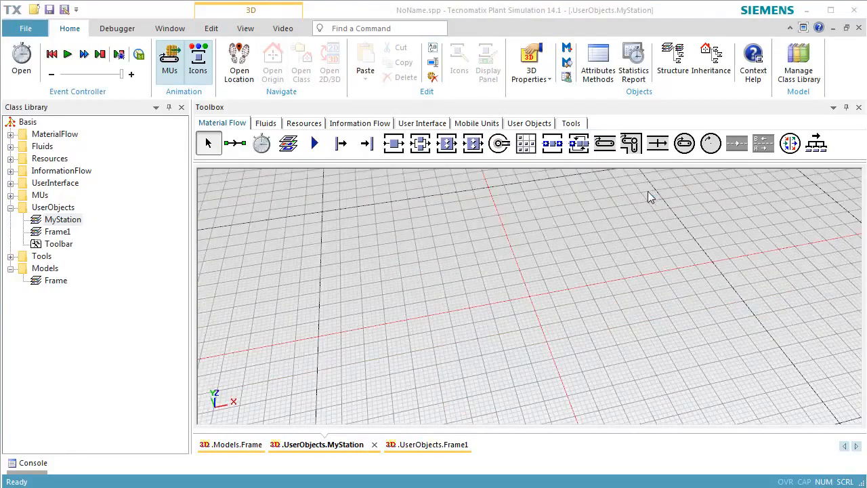
{"action": "left_click", "coordinate": [238, 30]}
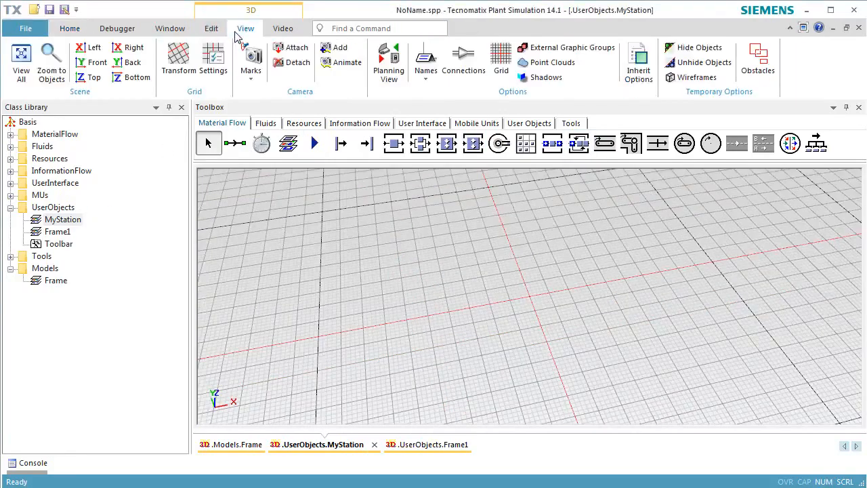
{"action": "left_click", "coordinate": [388, 73]}
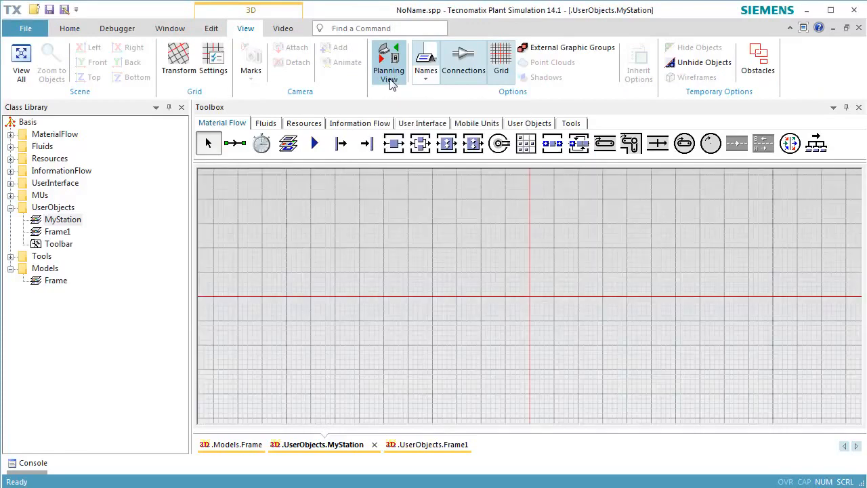
Step: Place a single processing station at the grid origin and a Buffer directly on each side of it along the X axis
{"action": "left_click", "coordinate": [393, 143]}
{"action": "left_click", "coordinate": [527, 300]}
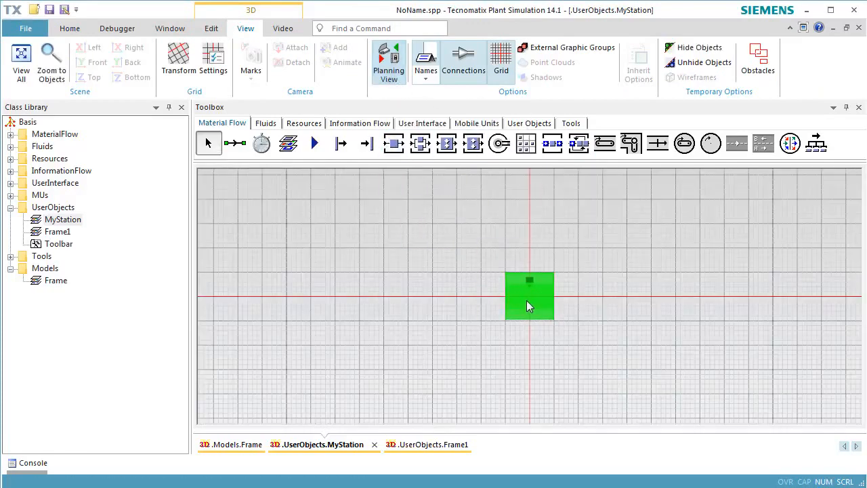
{"action": "left_click", "coordinate": [551, 149]}
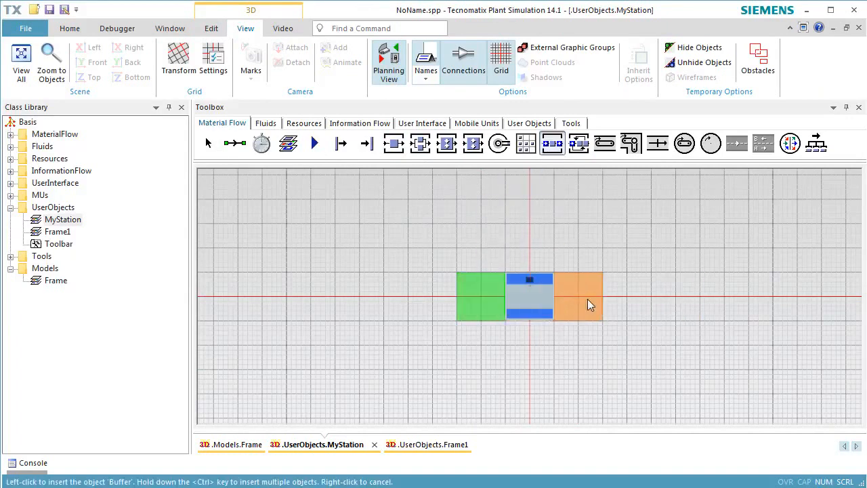
{"action": "left_click", "coordinate": [578, 296], "text": "ctrl"}
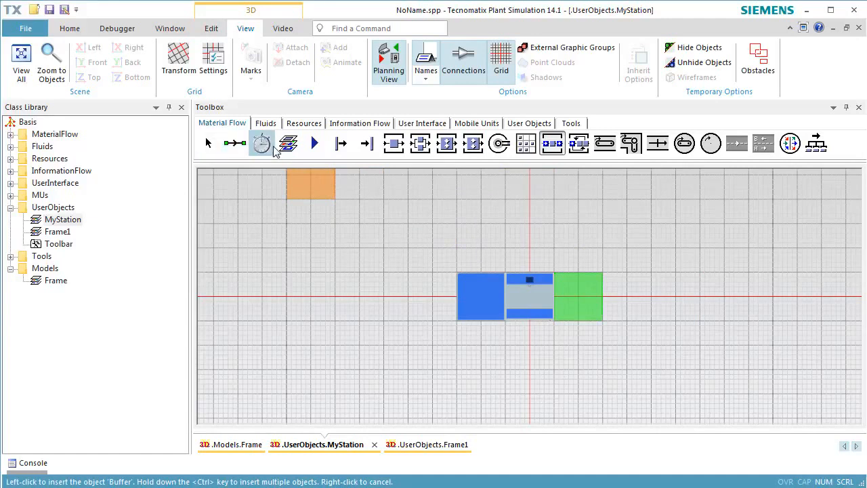
Step: Insert an Interface at the outer edge of each Buffer and connect the interfaces, buffers and station in sequence with Connectors
{"action": "left_click", "coordinate": [314, 143]}
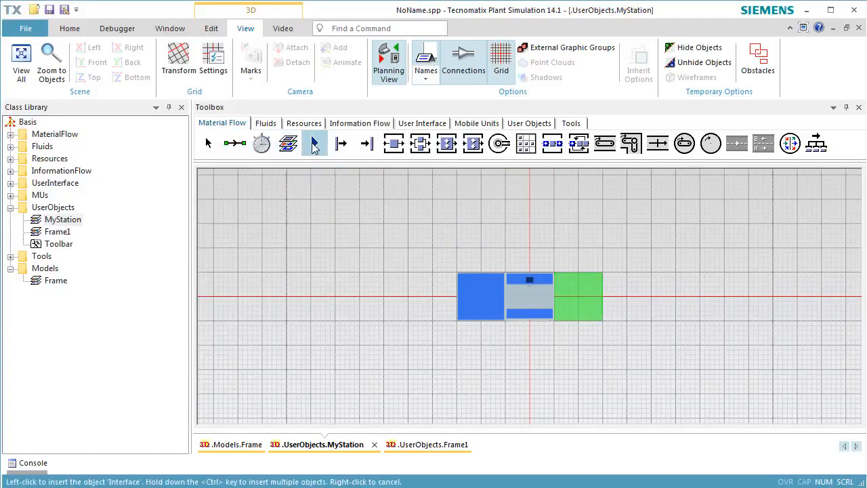
{"action": "left_click", "coordinate": [453, 296], "text": "ctrl"}
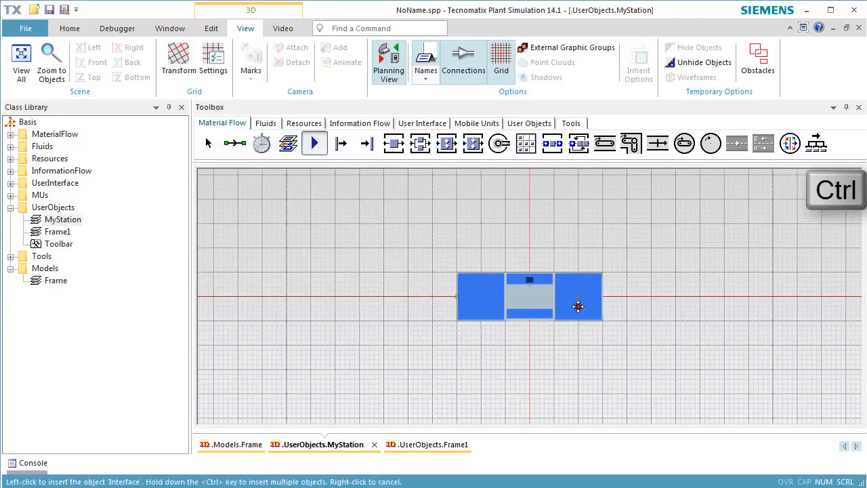
{"action": "left_click", "coordinate": [607, 298], "text": "ctrl"}
{"action": "left_click", "coordinate": [242, 154]}
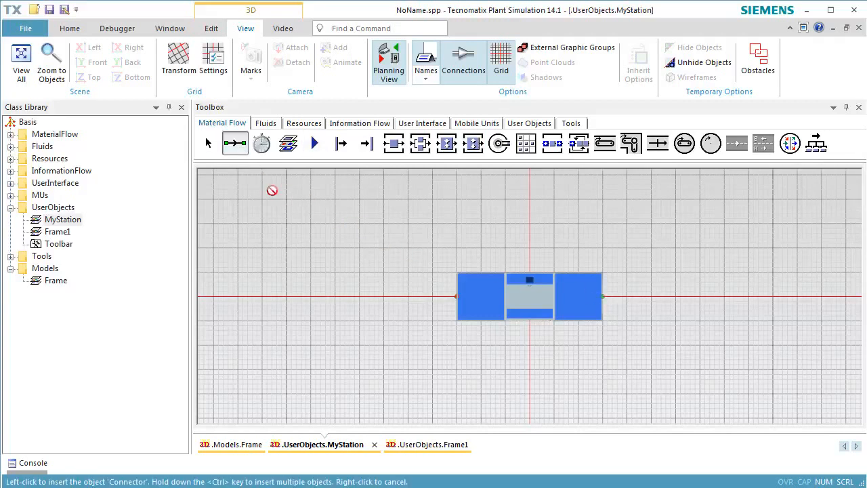
{"action": "left_click", "coordinate": [453, 296], "text": "ctrl"}
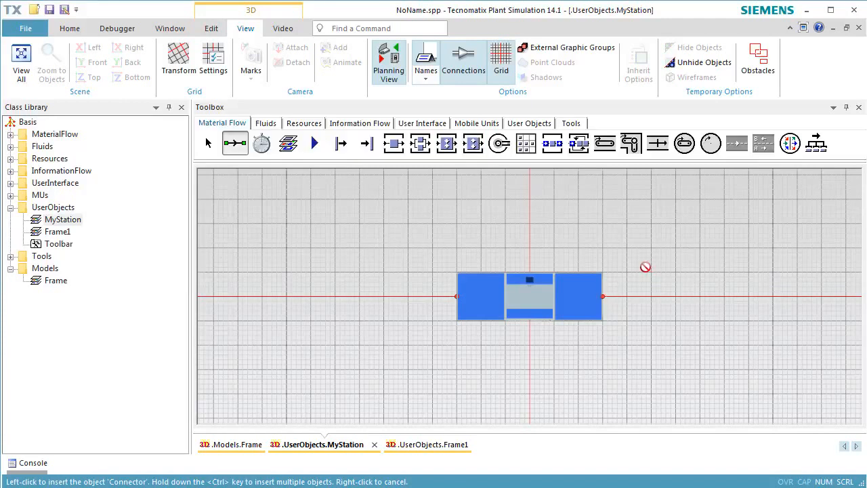
Step: Create a Fence graphic in the deco group with a width of 6 m, a depth of 3 m and a height of 2 m
{"action": "left_click", "coordinate": [214, 30]}
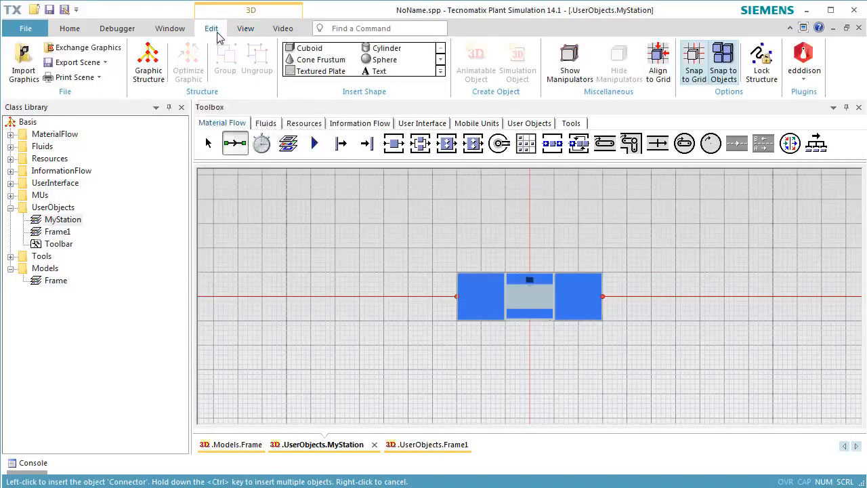
{"action": "left_click", "coordinate": [440, 71]}
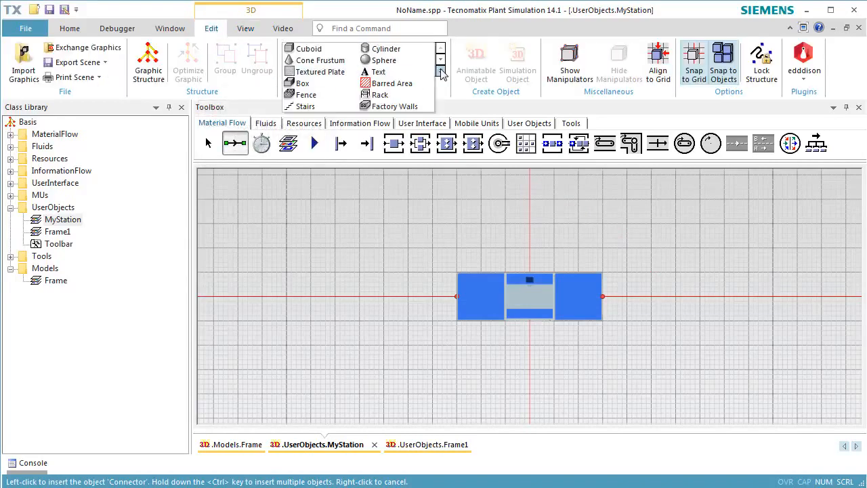
{"action": "left_click", "coordinate": [308, 93]}
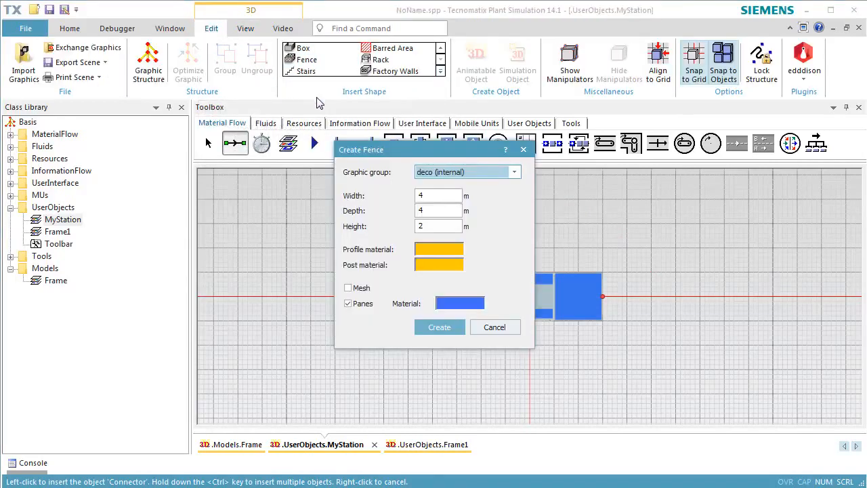
{"action": "double_click", "coordinate": [449, 195]}
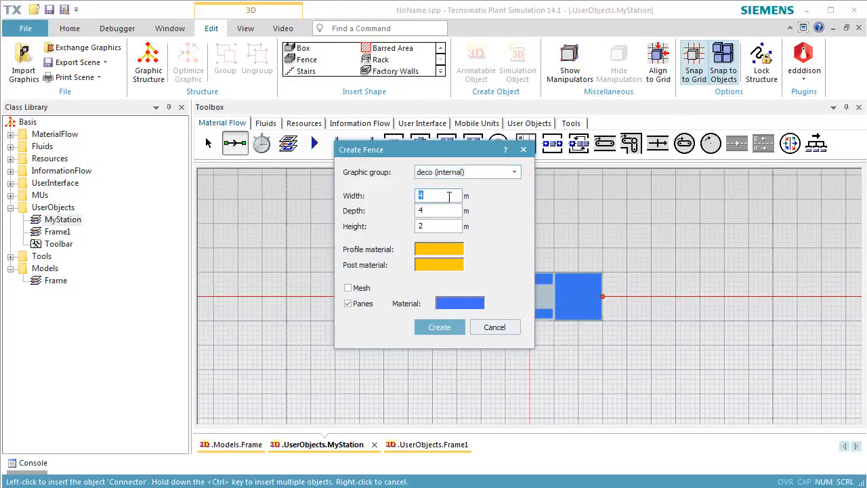
{"action": "type", "text": "6"}
{"action": "left_click", "coordinate": [444, 210]}
{"action": "type", "text": "3"}
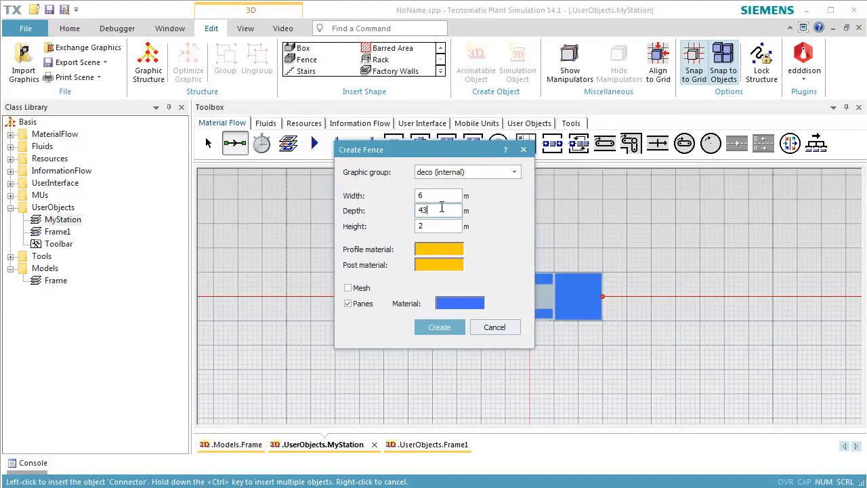
{"action": "double_click", "coordinate": [442, 207]}
{"action": "type", "text": "3"}
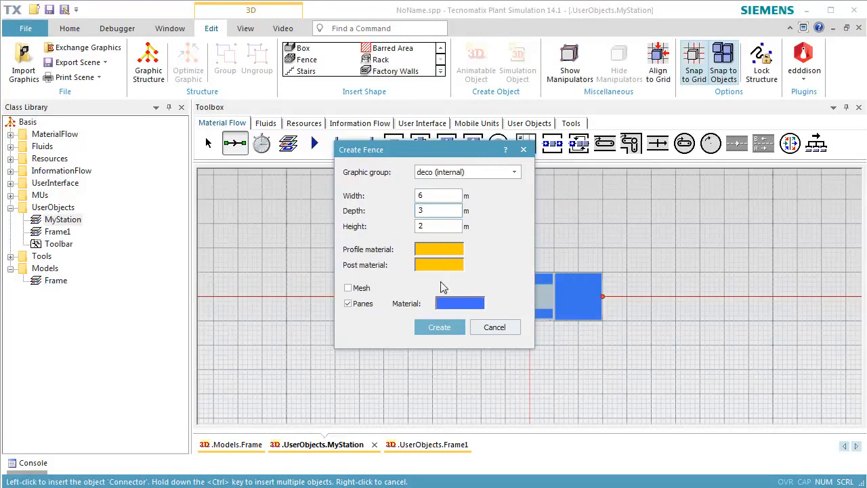
{"action": "left_click", "coordinate": [440, 328]}
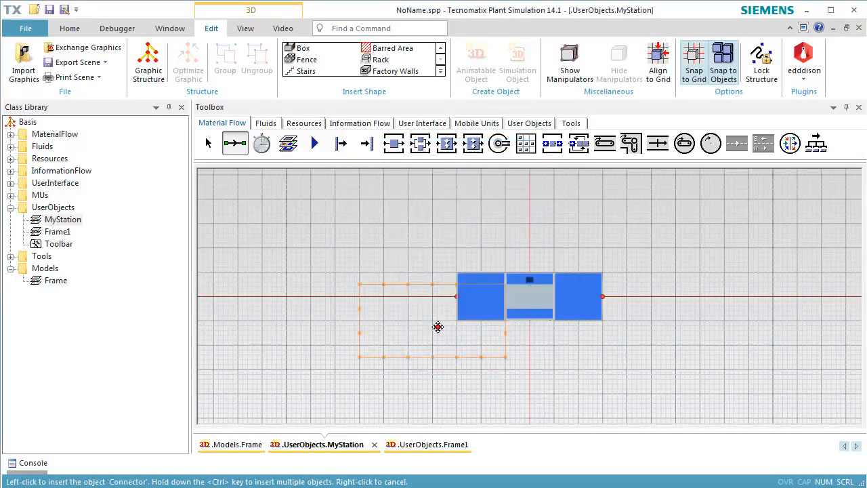
Step: Place the fence on the X axis and shift it along X until it encloses both buffers and the station
{"action": "left_click", "coordinate": [378, 302]}
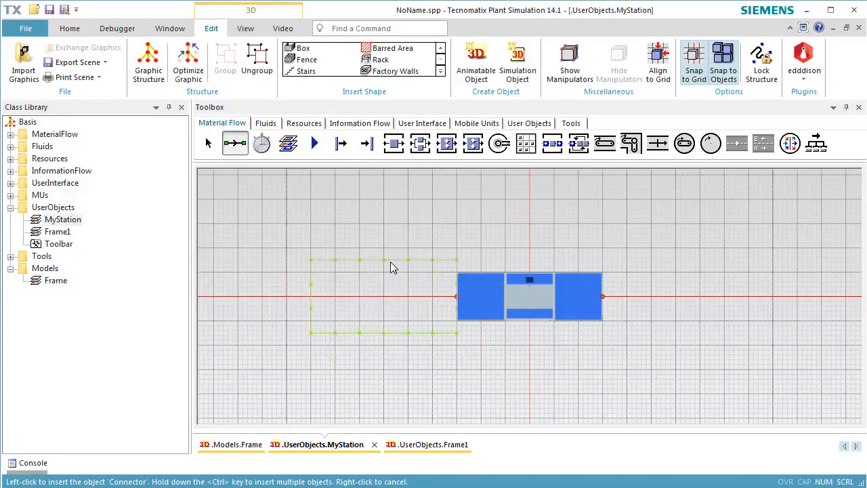
{"action": "key", "text": "shift+Right"}
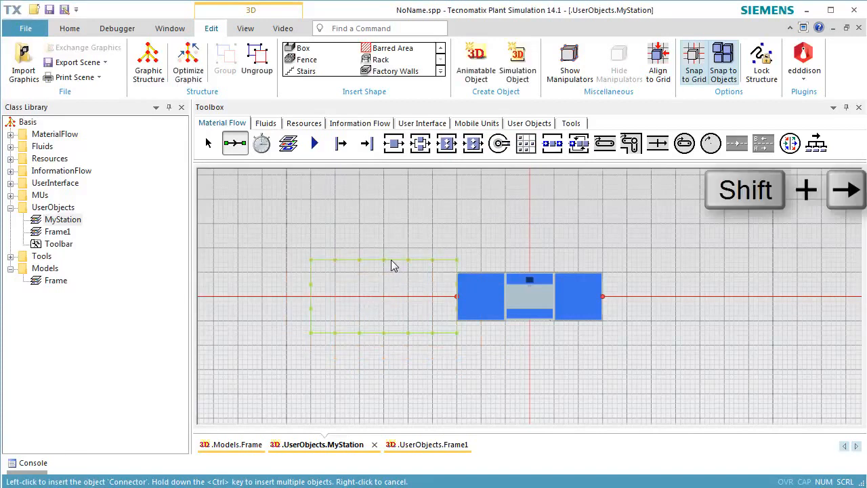
{"action": "key", "text": "shift+Right"}
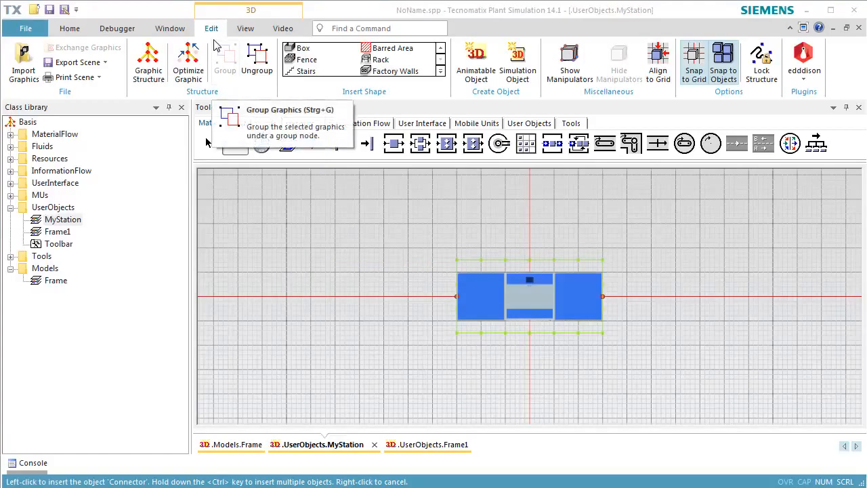
Step: Turn off Planning View and delete the middle pane of the fence at its negative-X end, in front of the Interface
{"action": "left_click", "coordinate": [235, 30]}
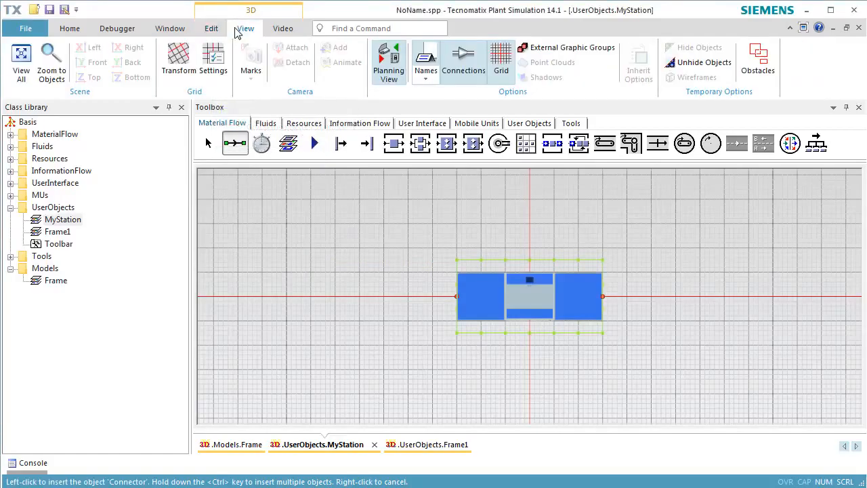
{"action": "left_click", "coordinate": [387, 77]}
{"action": "middle_click_drag", "start_coordinate": [416, 351], "coordinate": [524, 279]}
{"action": "scroll", "coordinate": [527, 289], "scroll_direction": "down", "scroll_amount": 1}
{"action": "scroll", "coordinate": [527, 287], "scroll_direction": "up", "scroll_amount": 5}
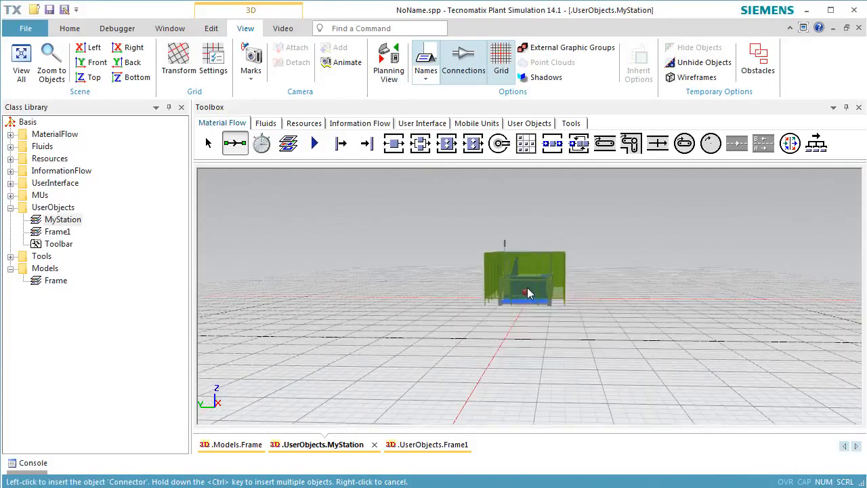
{"action": "scroll", "coordinate": [528, 283], "scroll_direction": "up", "scroll_amount": 5}
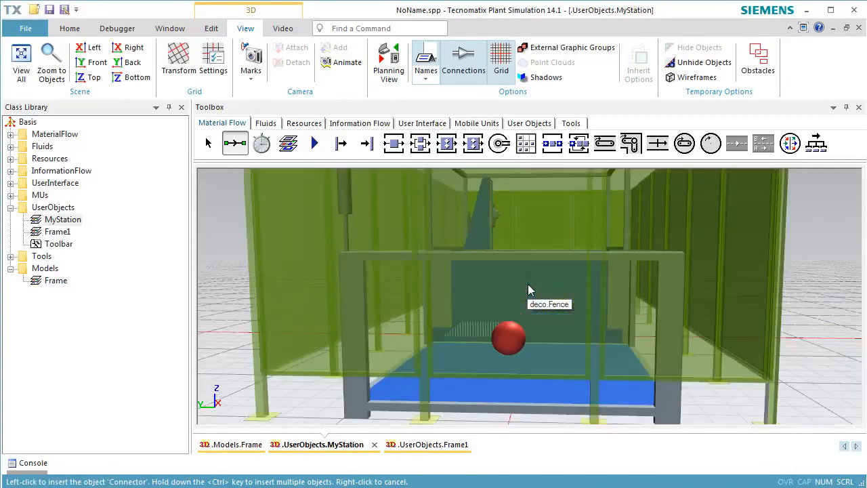
{"action": "left_click", "coordinate": [525, 218]}
{"action": "left_click", "coordinate": [525, 218]}
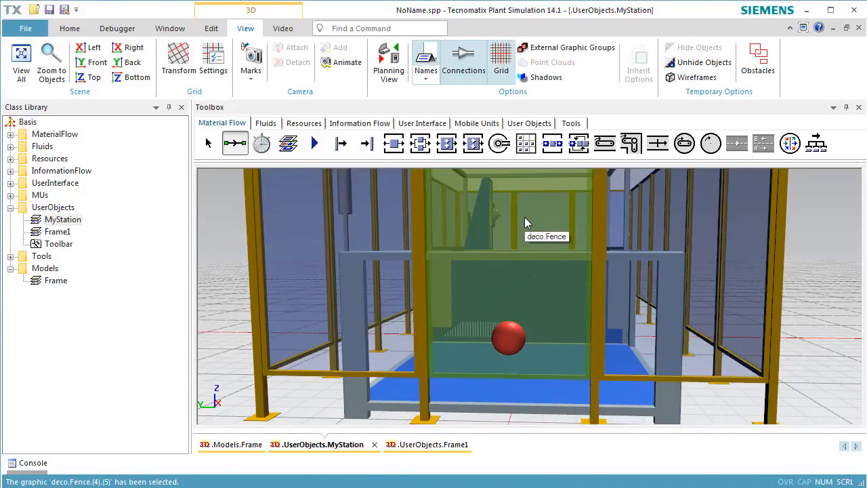
{"action": "key", "text": "Delete"}
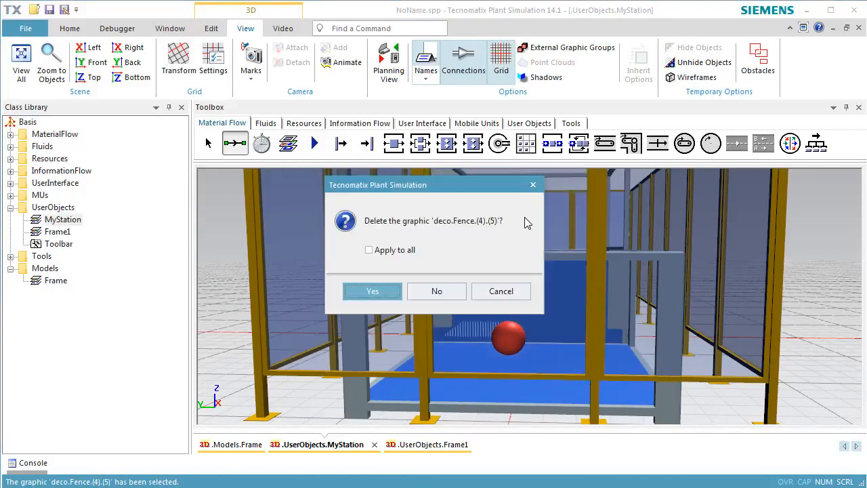
{"action": "left_click", "coordinate": [396, 292]}
Step: Delete the middle pane of the fence at its positive-X end, in front of the other Interface
{"action": "right_click_drag", "start_coordinate": [796, 406], "coordinate": [591, 400]}
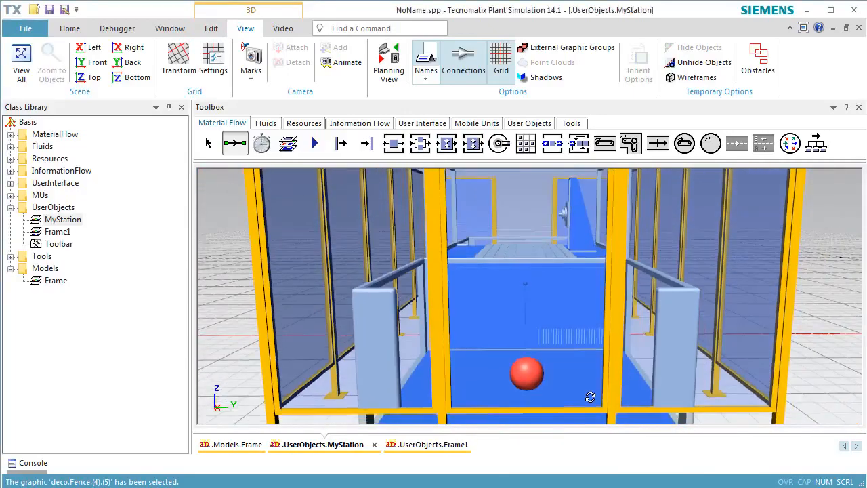
{"action": "left_click", "coordinate": [547, 321]}
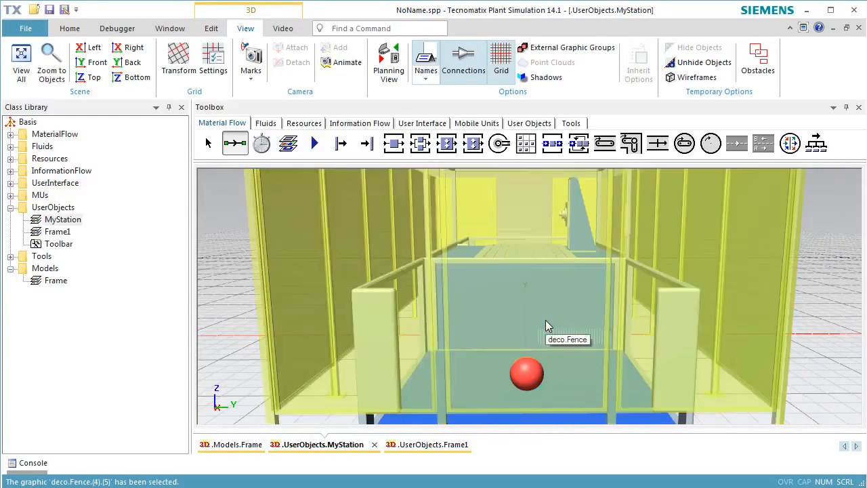
{"action": "left_click", "coordinate": [546, 320]}
{"action": "left_click", "coordinate": [546, 320]}
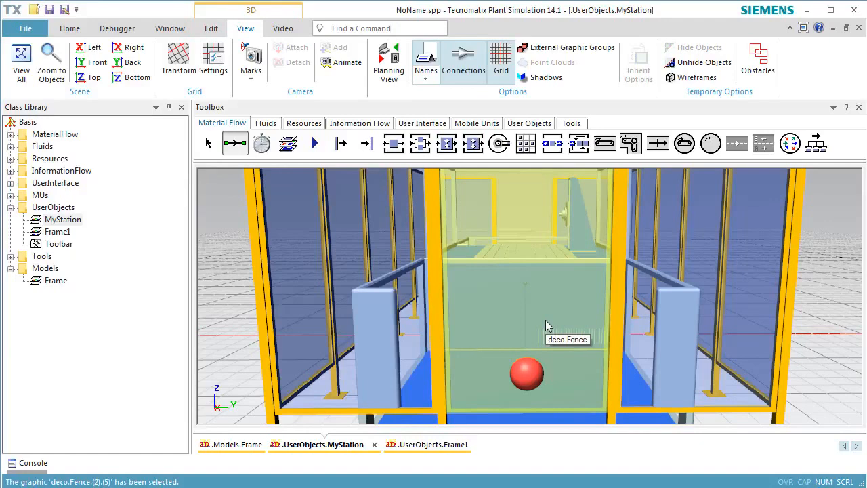
{"action": "key", "text": "Delete"}
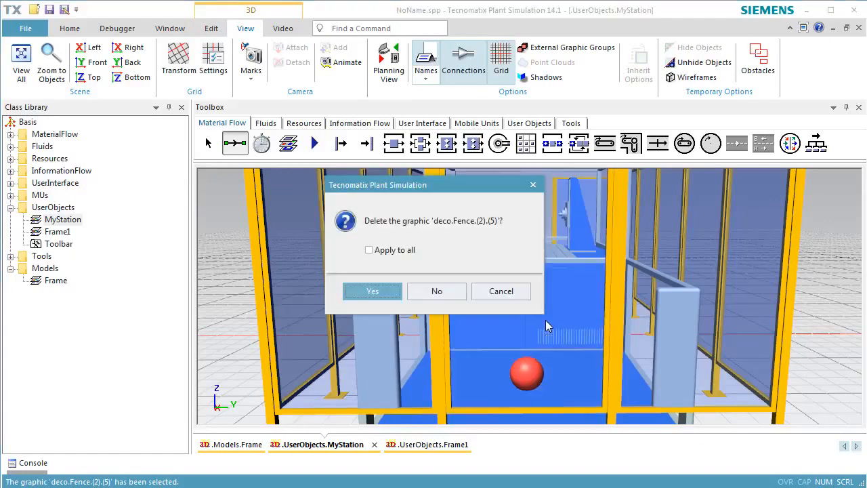
{"action": "left_click", "coordinate": [393, 293]}
{"action": "left_click", "coordinate": [390, 293]}
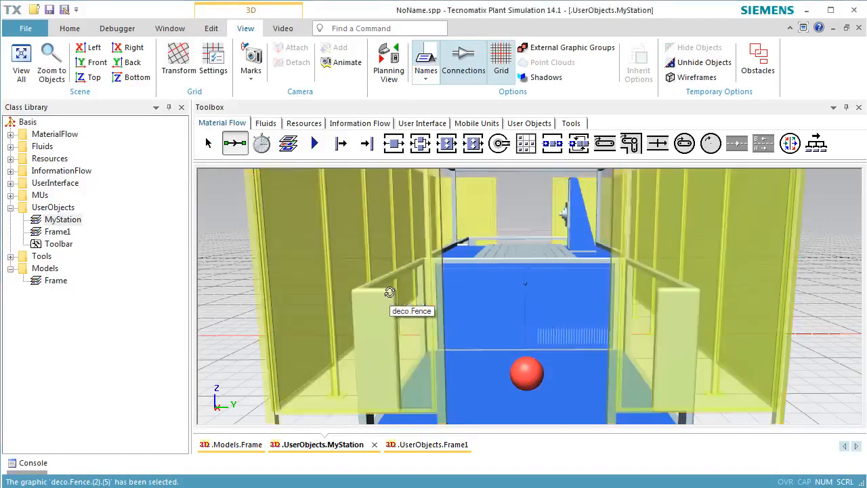
Step: Insert a Method and a Variable behind the fence and a TableFile beyond its positive-X end
{"action": "middle_click_drag", "start_coordinate": [390, 293], "coordinate": [485, 349]}
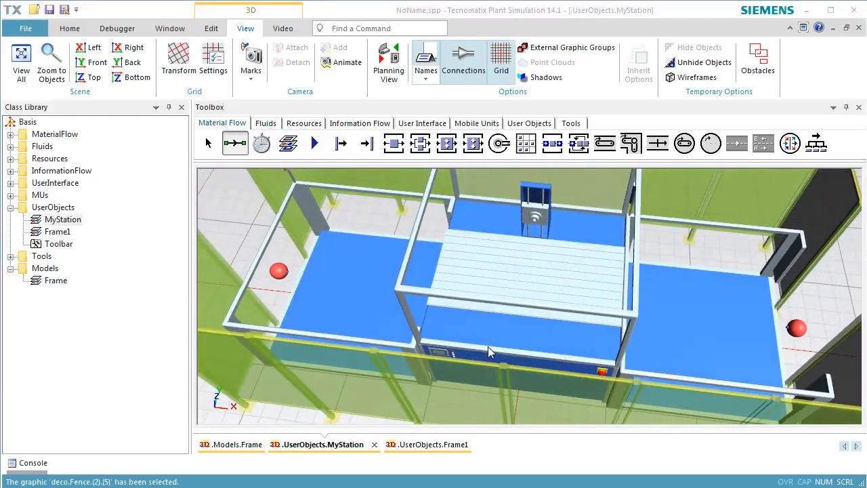
{"action": "scroll", "coordinate": [488, 351], "scroll_direction": "down", "scroll_amount": 10}
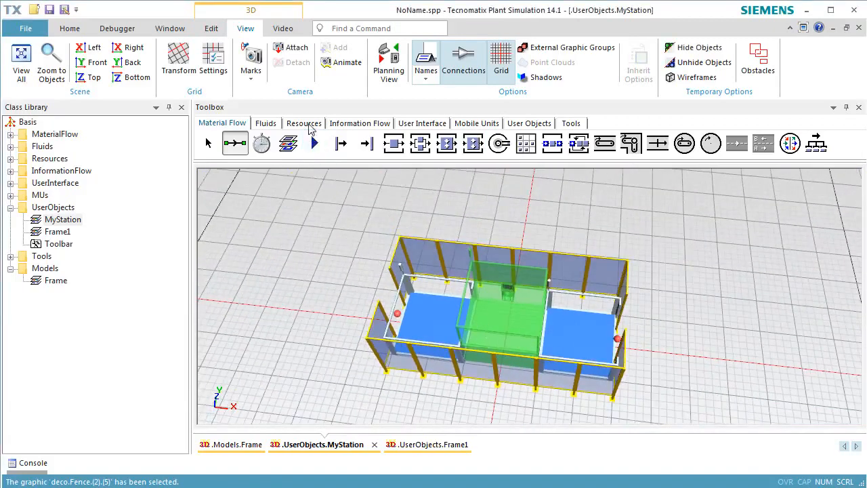
{"action": "left_click", "coordinate": [336, 124]}
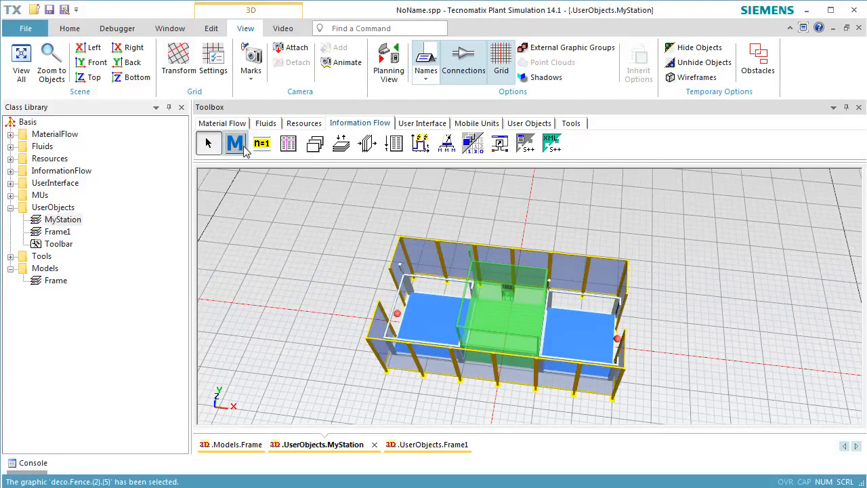
{"action": "left_click", "coordinate": [235, 143]}
{"action": "left_click", "coordinate": [452, 215]}
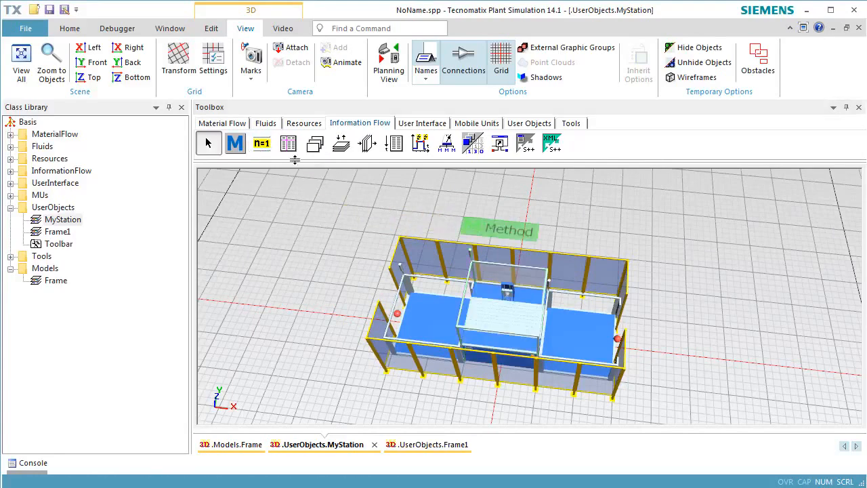
{"action": "left_click", "coordinate": [261, 143]}
{"action": "left_click", "coordinate": [442, 184]}
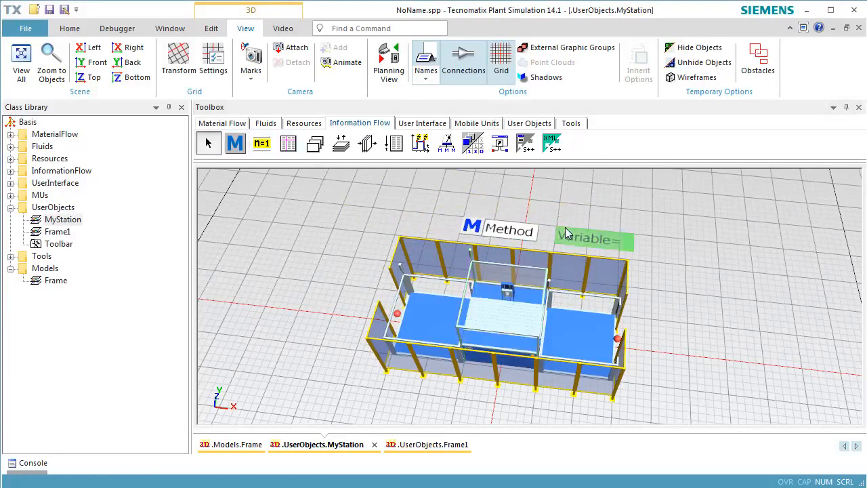
{"action": "left_click", "coordinate": [294, 147]}
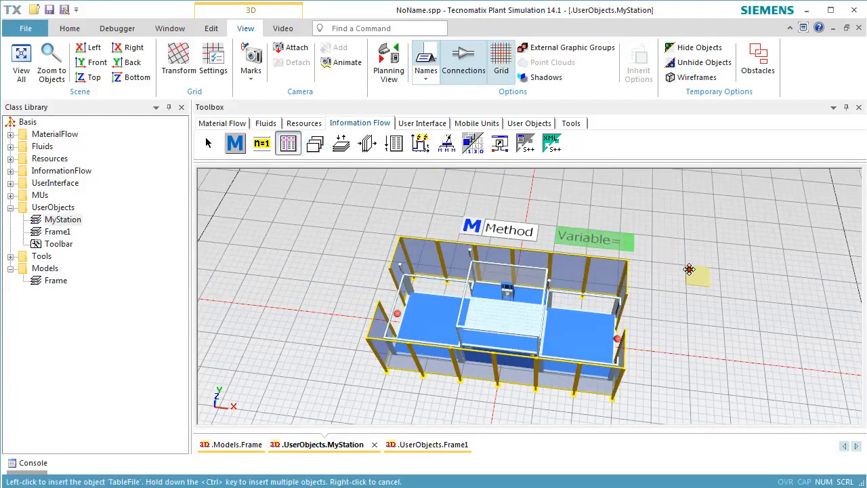
{"action": "left_click", "coordinate": [689, 269]}
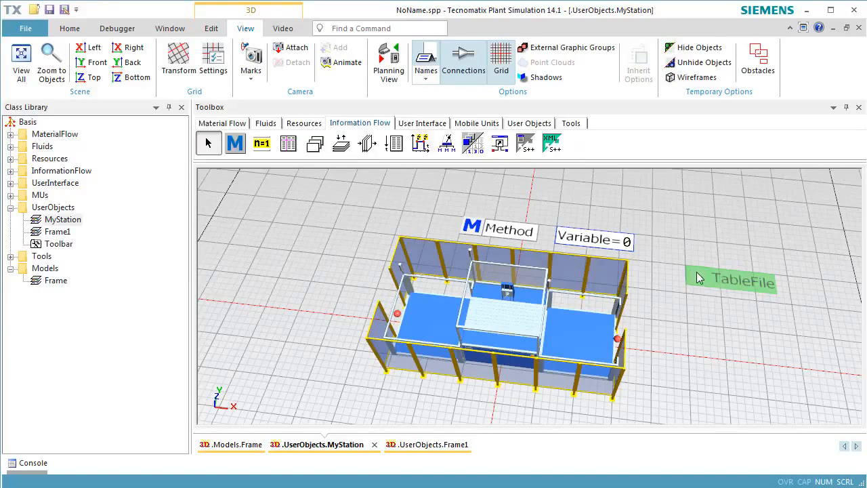
Step: In the 3D properties of the MyStation frame, hide the default graphic group and enable Show content
{"action": "right_click", "coordinate": [735, 335]}
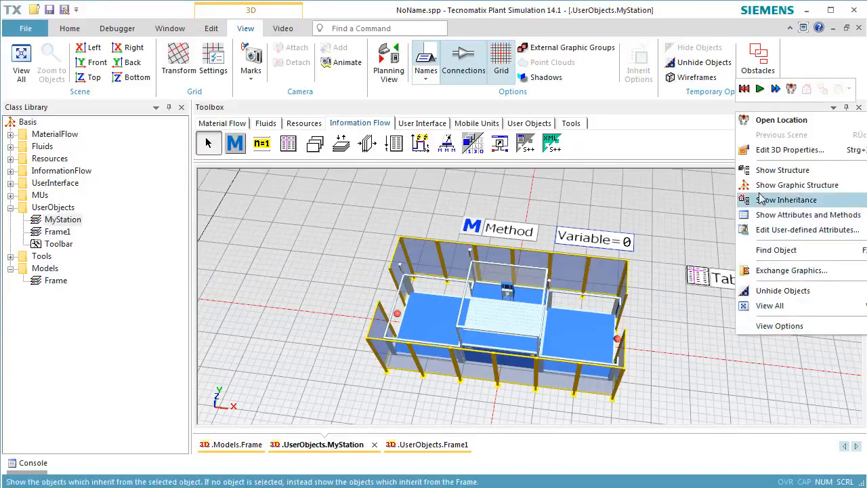
{"action": "left_click", "coordinate": [762, 152]}
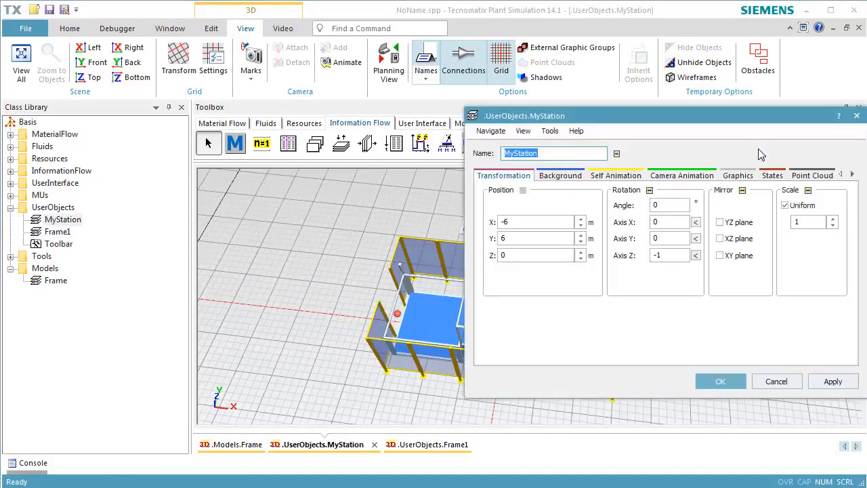
{"action": "left_click", "coordinate": [733, 177]}
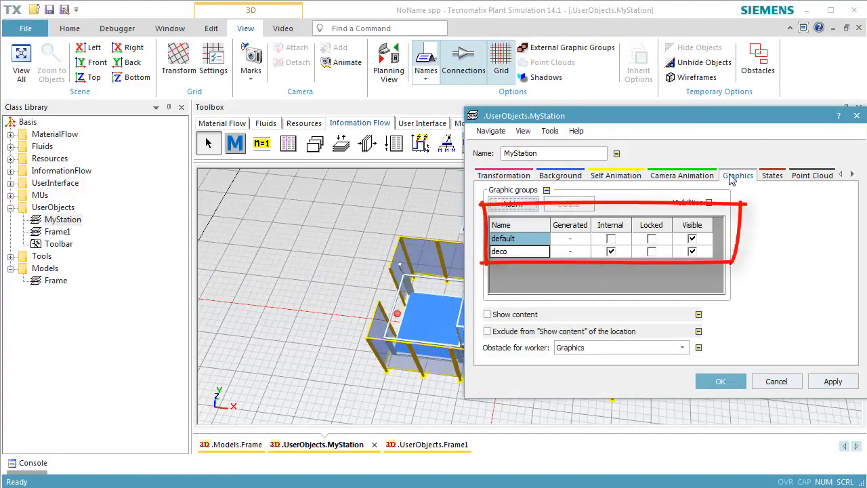
{"action": "left_click", "coordinate": [691, 239]}
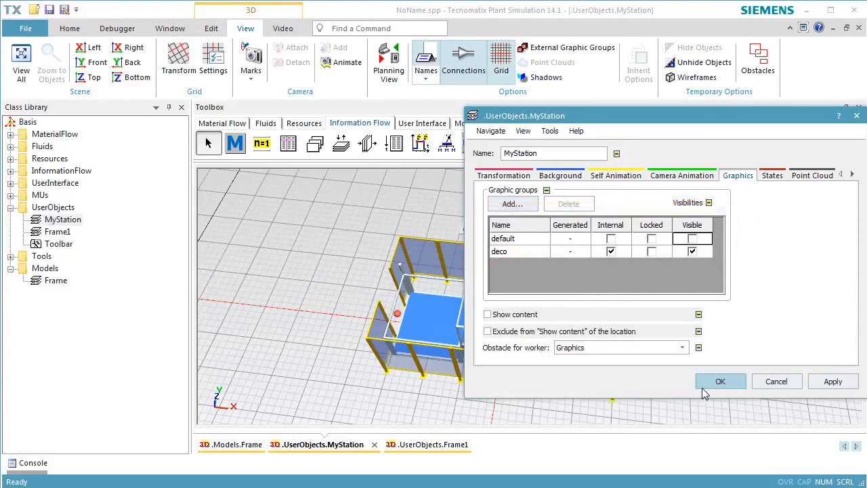
{"action": "left_click", "coordinate": [518, 318]}
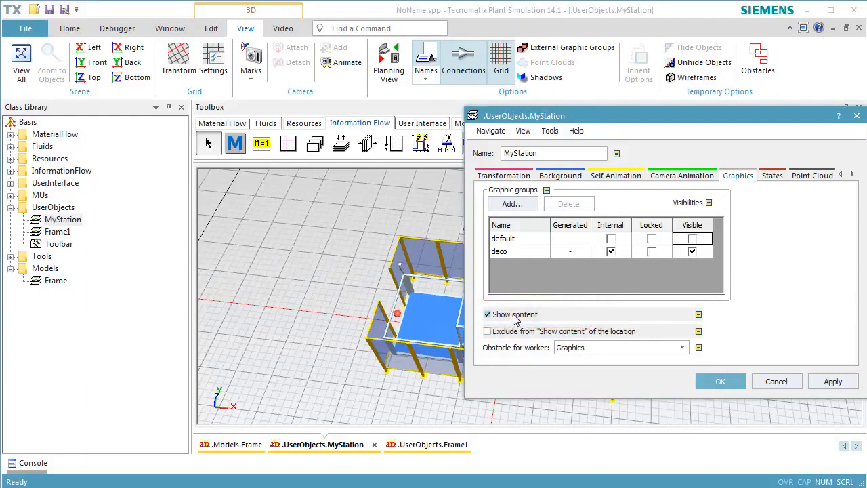
{"action": "left_click", "coordinate": [718, 381]}
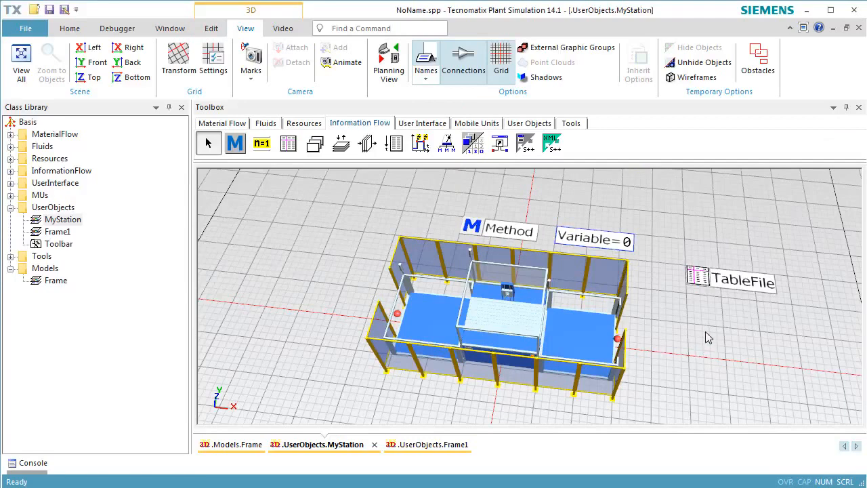
Step: Check in the TableFile's 3D graphics properties whether it is excluded from the location's Show content
{"action": "left_click", "coordinate": [700, 282]}
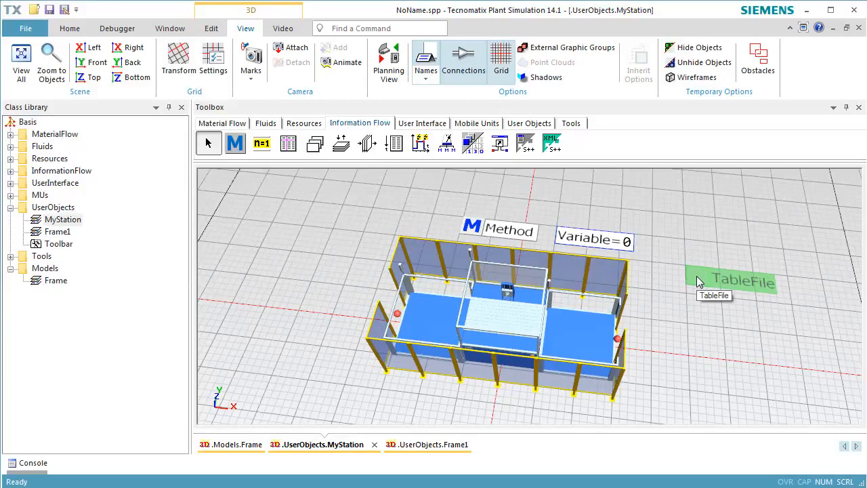
{"action": "right_click", "coordinate": [697, 275]}
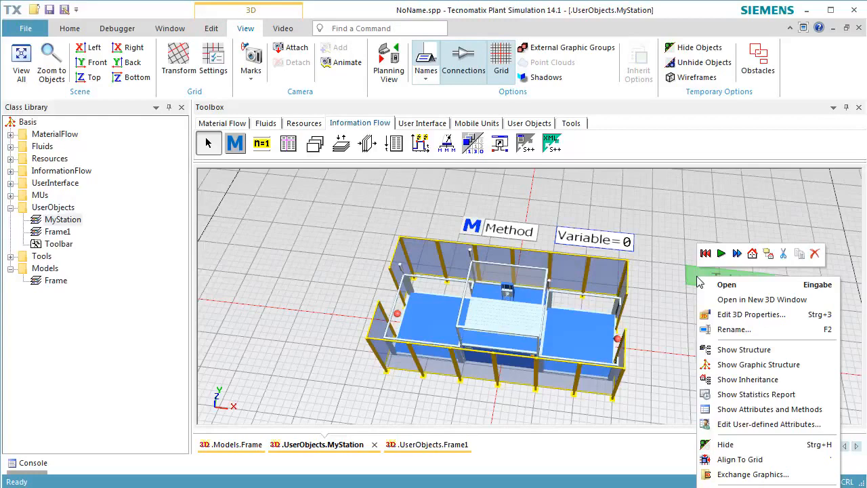
{"action": "left_click", "coordinate": [711, 316]}
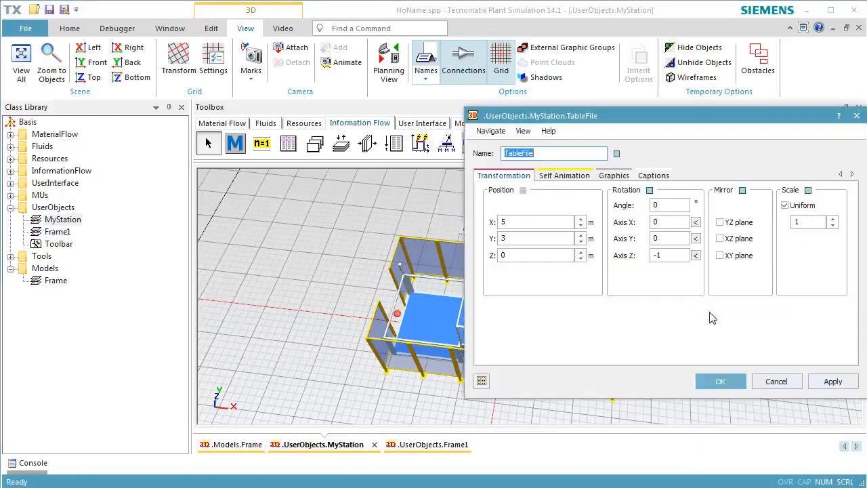
{"action": "left_click", "coordinate": [614, 175]}
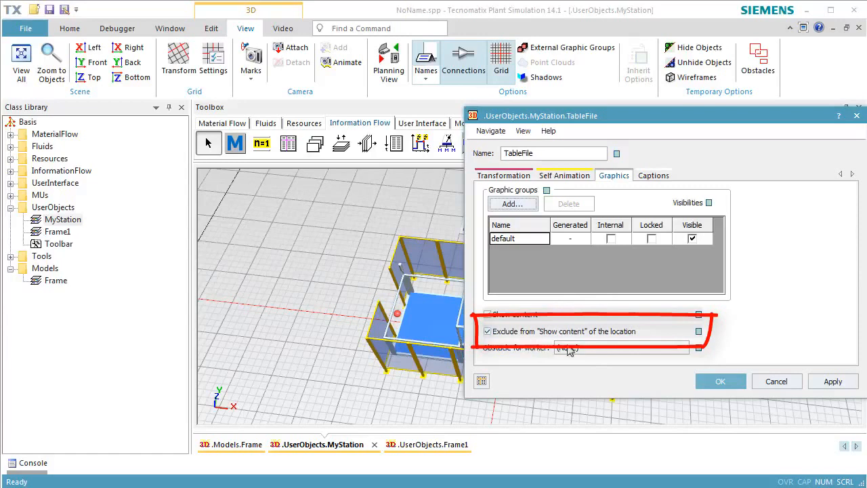
{"action": "left_click", "coordinate": [771, 384]}
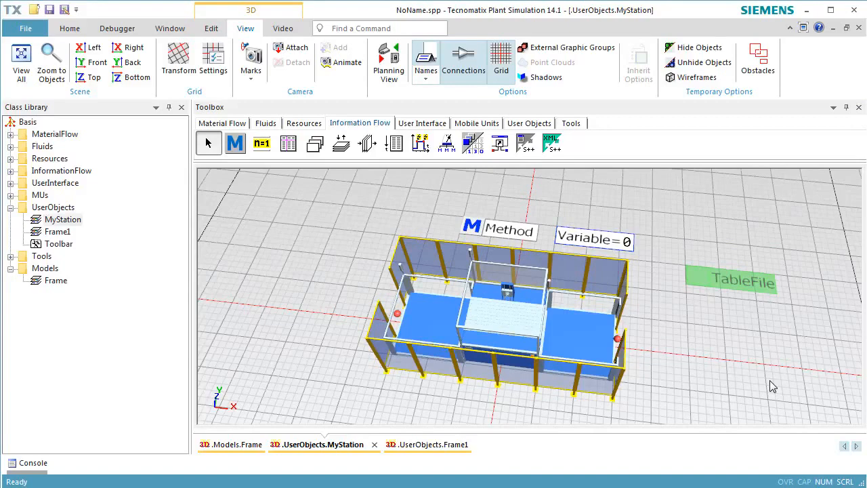
Step: Insert a Display in front of the fence, link it to Station.statNumIn and check its data path
{"action": "left_click", "coordinate": [422, 124]}
{"action": "left_click", "coordinate": [261, 142]}
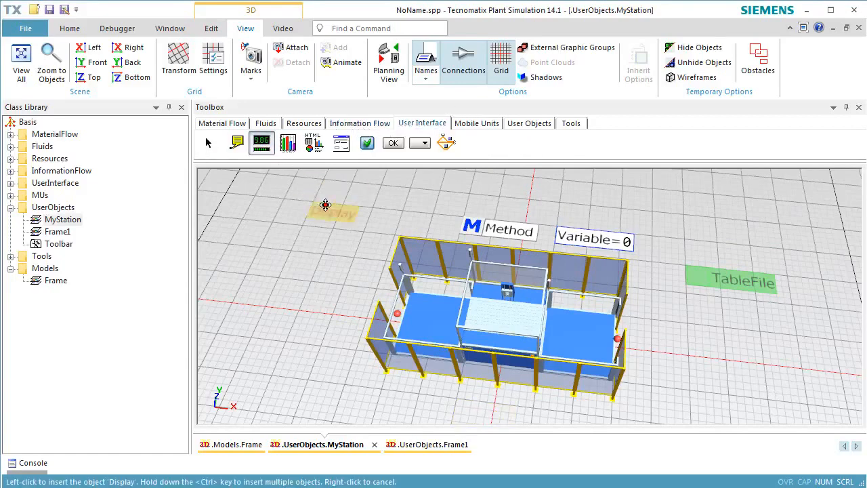
{"action": "left_click", "coordinate": [461, 400]}
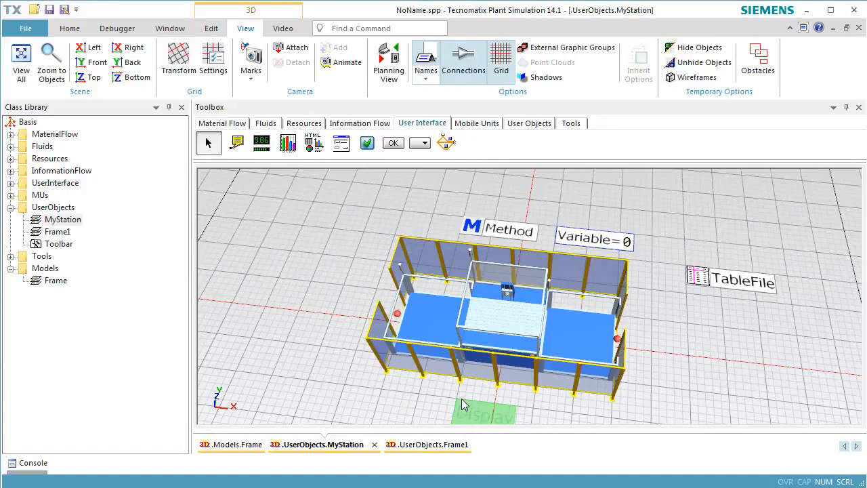
{"action": "left_click", "coordinate": [498, 327]}
{"action": "left_click_drag", "start_coordinate": [498, 326], "coordinate": [468, 412]}
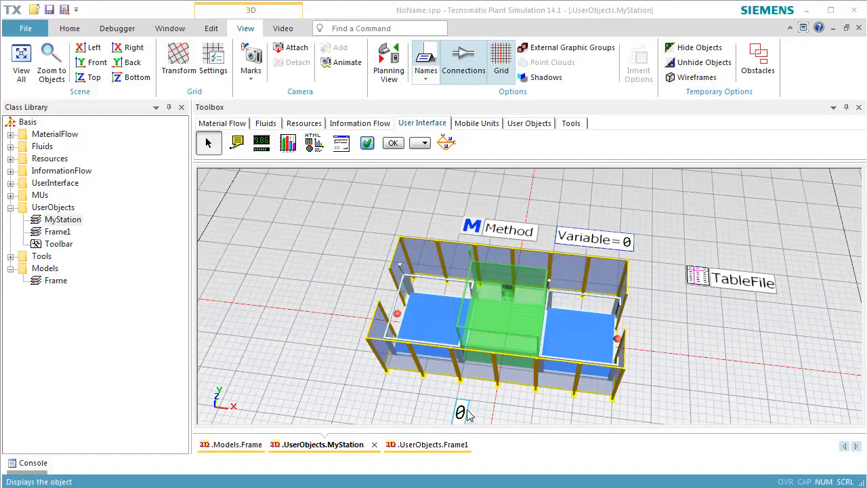
{"action": "left_click", "coordinate": [462, 413]}
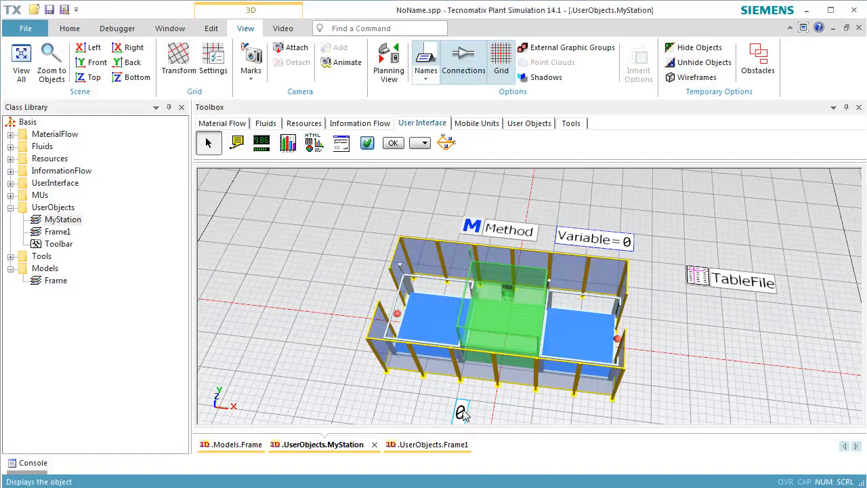
{"action": "double_click", "coordinate": [462, 413]}
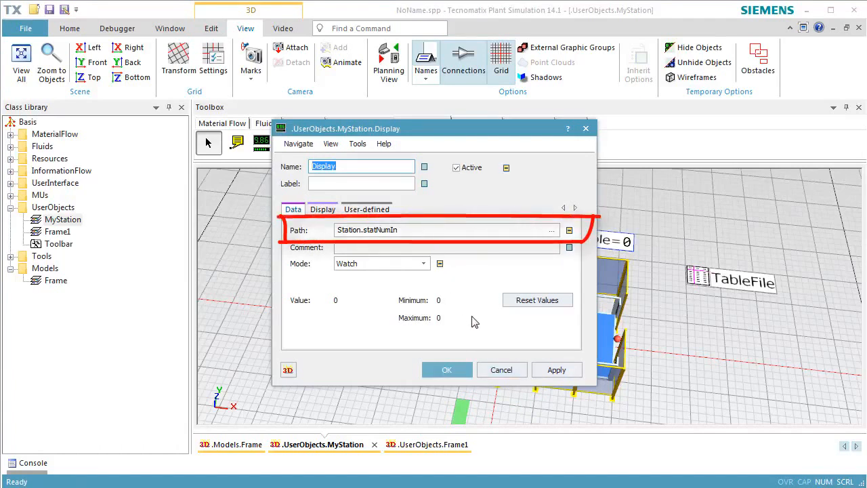
{"action": "left_click", "coordinate": [502, 370]}
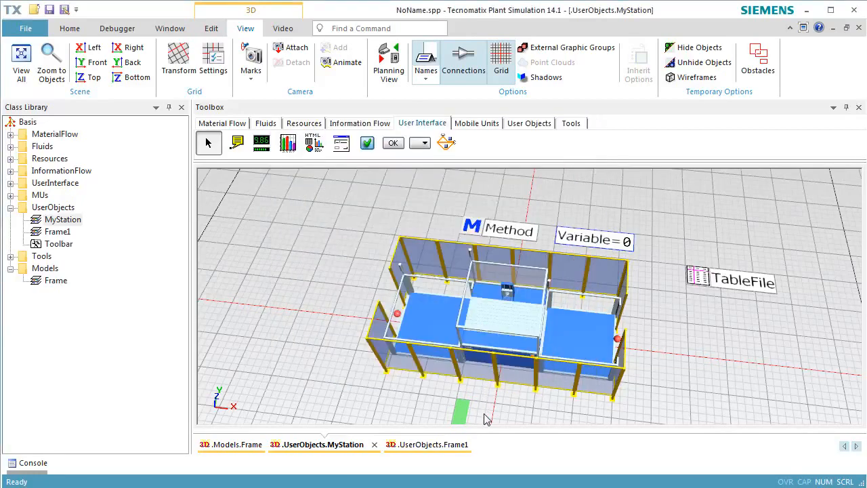
Step: In the Display's 3D properties, set its rotation to 90° about the X axis
{"action": "right_click", "coordinate": [462, 411]}
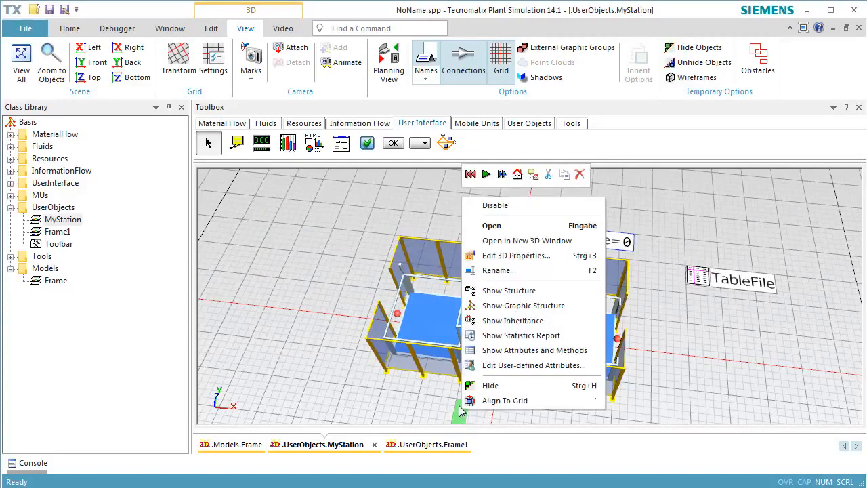
{"action": "left_click", "coordinate": [500, 260]}
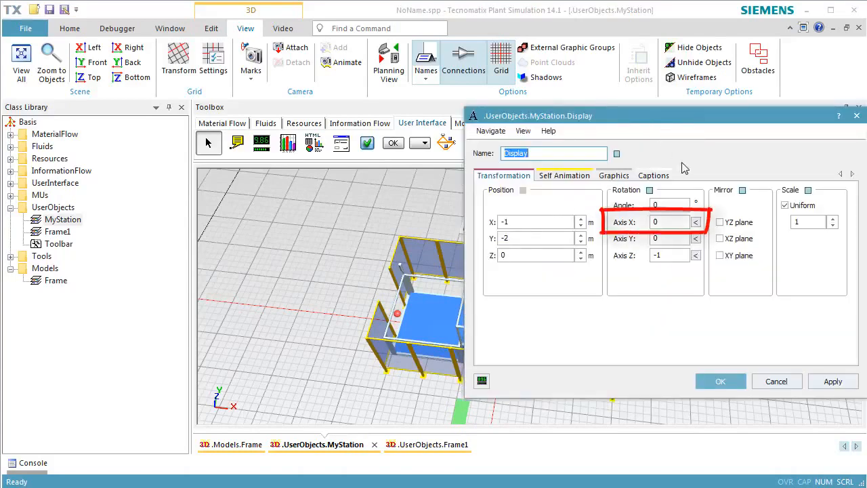
{"action": "left_click", "coordinate": [696, 223]}
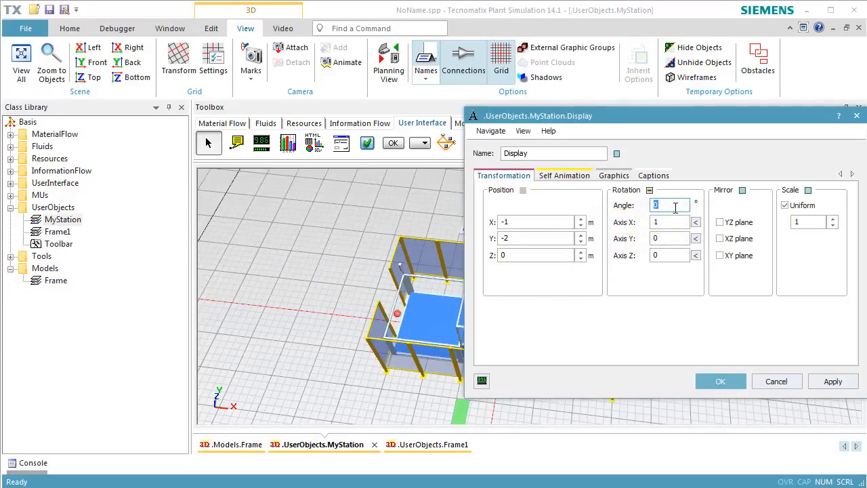
{"action": "type", "text": "90"}
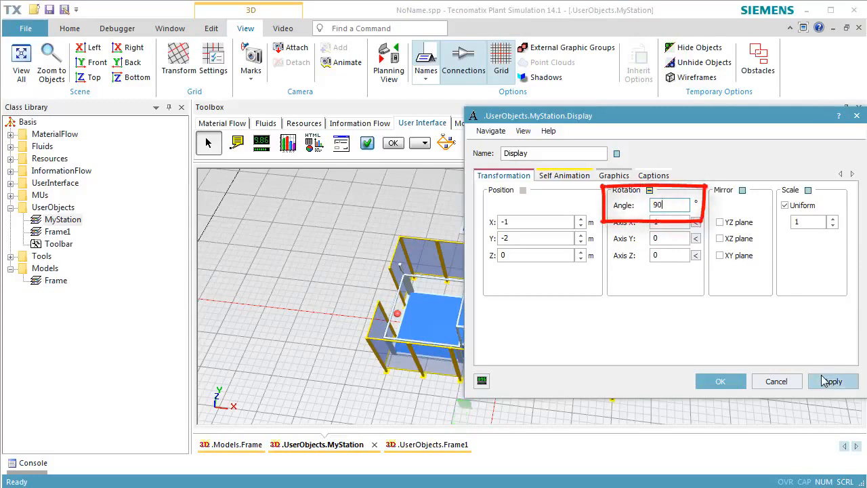
Step: Position the Display against the front fence at X -0.88 m, Y -1.51 m and Z 2 m
{"action": "left_click", "coordinate": [538, 256]}
{"action": "key", "text": "BackSpace"}
{"action": "type", "text": "2"}
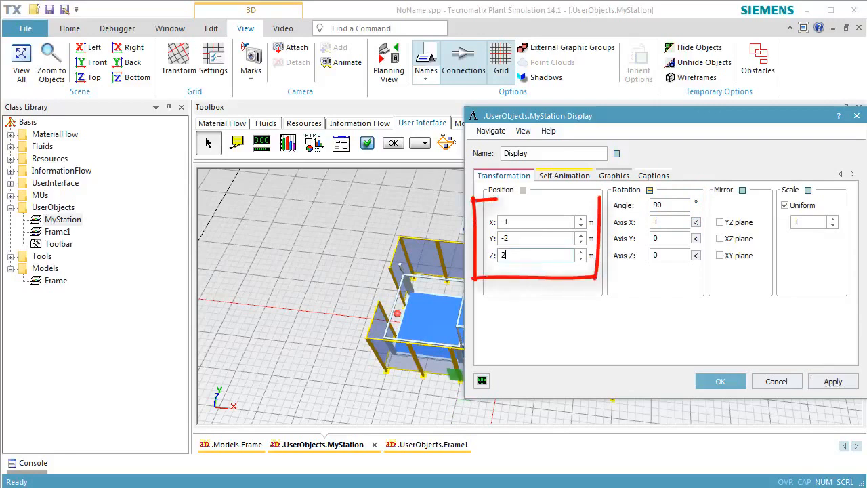
{"action": "left_click", "coordinate": [534, 239]}
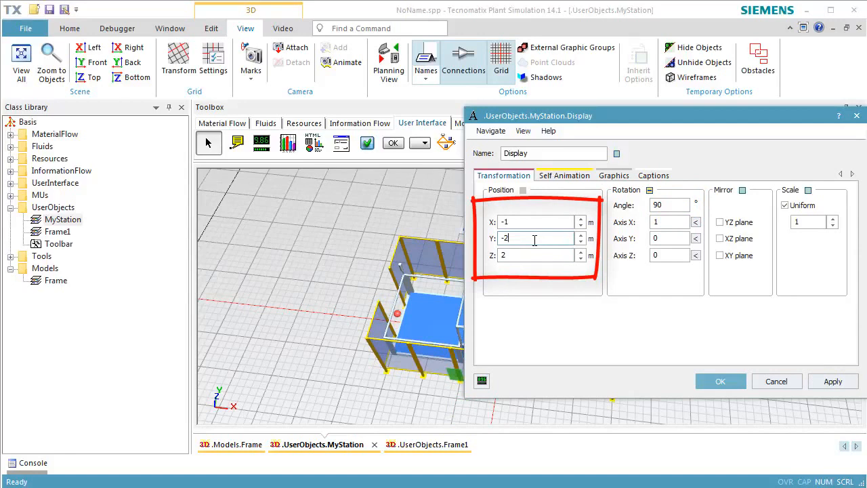
{"action": "scroll", "coordinate": [536, 239], "scroll_direction": "up", "scroll_amount": 4, "text": "ctrl"}
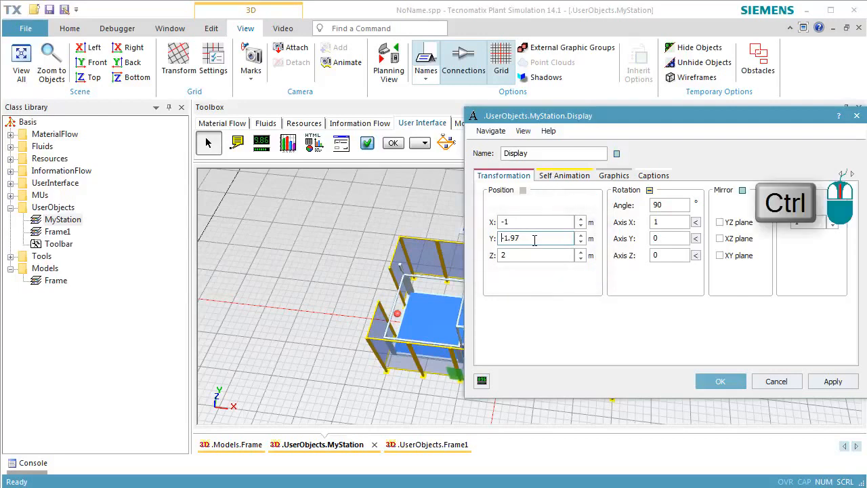
{"action": "scroll", "coordinate": [539, 239], "scroll_direction": "up", "scroll_amount": 13, "text": "ctrl"}
{"action": "left_click_drag", "start_coordinate": [617, 120], "coordinate": [660, 125]}
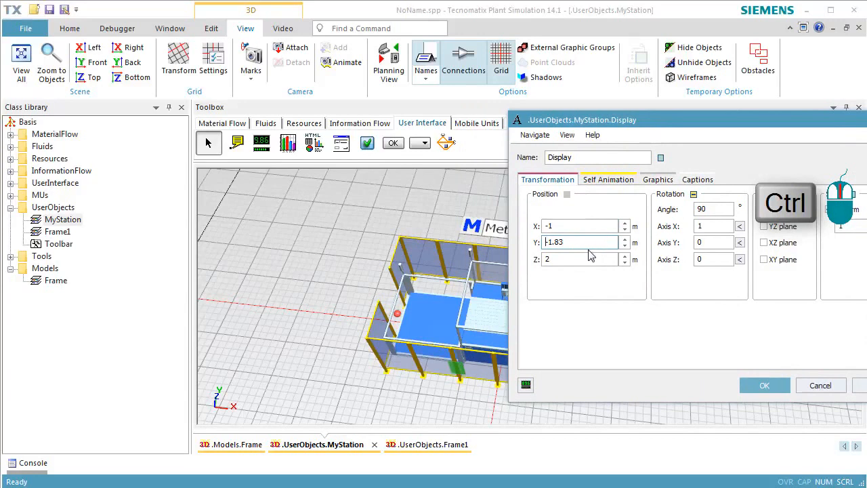
{"action": "scroll", "coordinate": [588, 245], "scroll_direction": "up", "scroll_amount": 16, "text": "ctrl"}
{"action": "scroll", "coordinate": [591, 245], "scroll_direction": "up", "scroll_amount": 16, "text": "ctrl"}
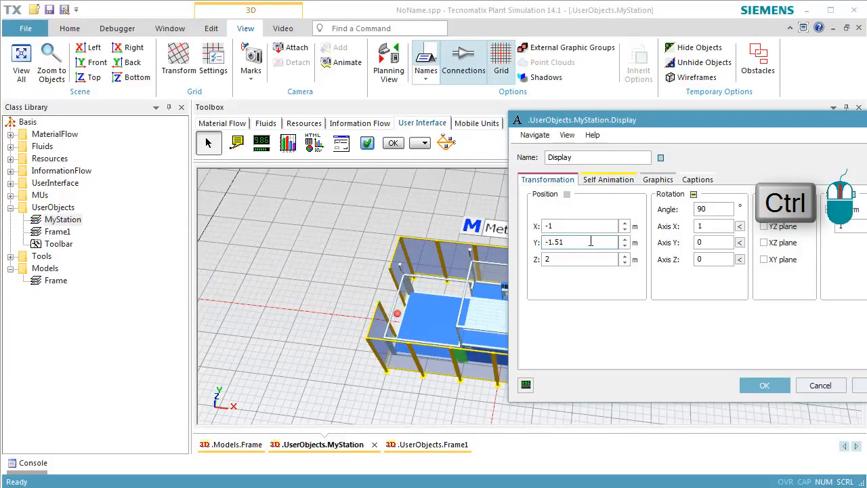
{"action": "left_click", "coordinate": [583, 227]}
{"action": "scroll", "coordinate": [583, 227], "scroll_direction": "up", "scroll_amount": 12, "text": "ctrl"}
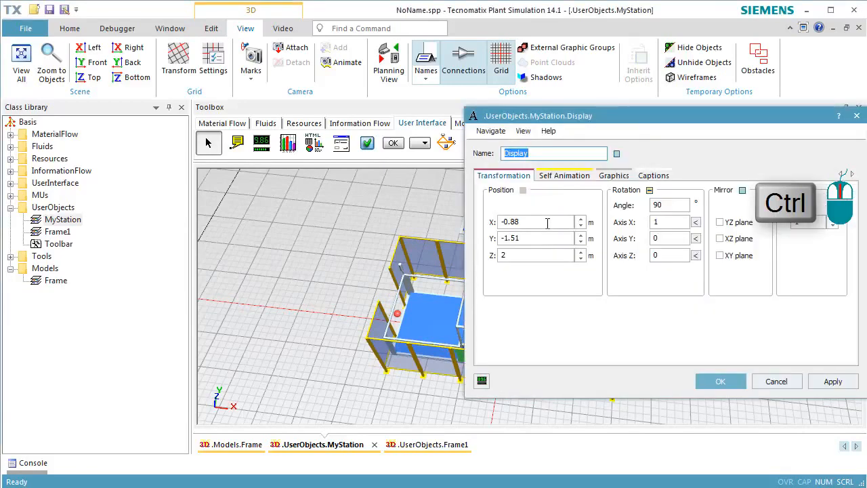
Step: Turn off the Display's exclusion from the location's Show content and accept its 3D properties
{"action": "left_click", "coordinate": [621, 179]}
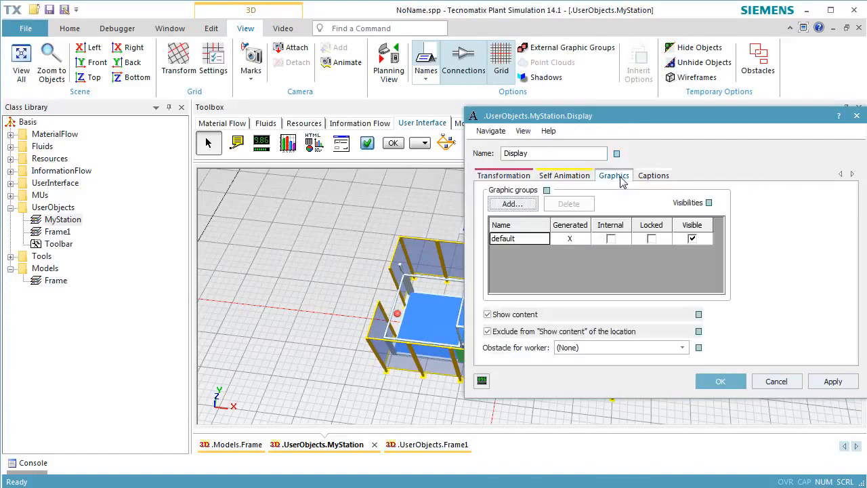
{"action": "left_click", "coordinate": [535, 337]}
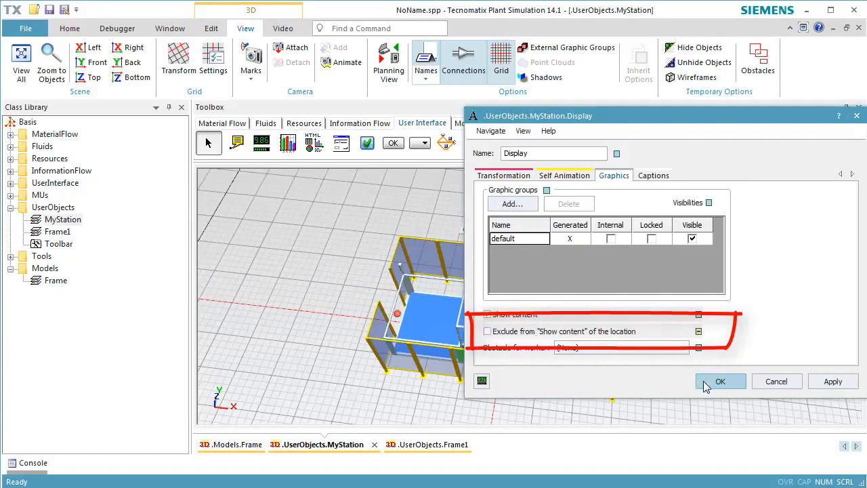
{"action": "left_click", "coordinate": [720, 382]}
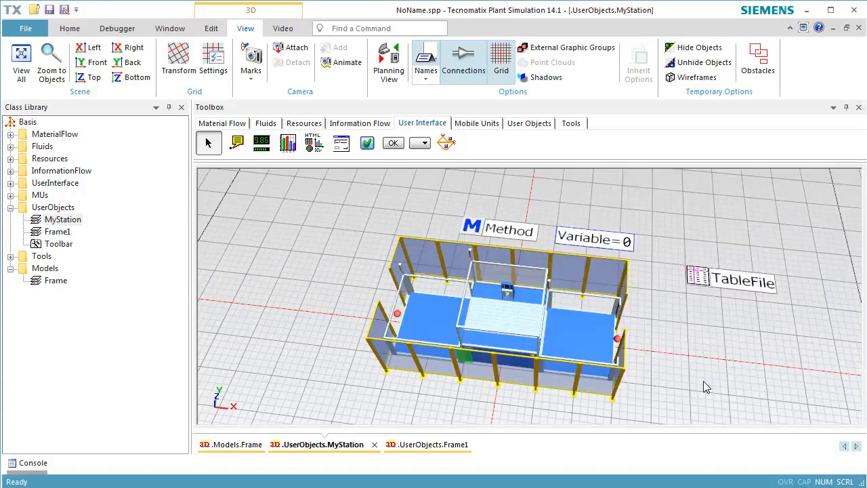
Step: Close the MyStation and Frame1 windows and switch .Models.Frame to the planning view
{"action": "left_click", "coordinate": [858, 28]}
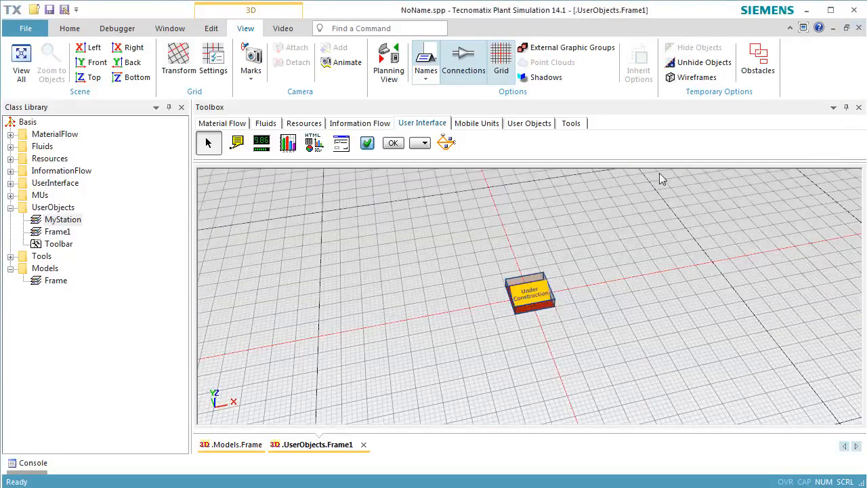
{"action": "left_click", "coordinate": [858, 28]}
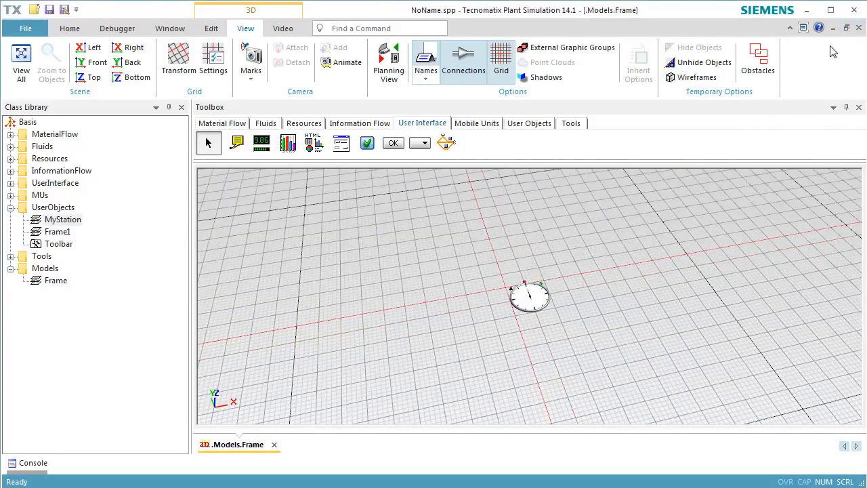
{"action": "left_click", "coordinate": [66, 286]}
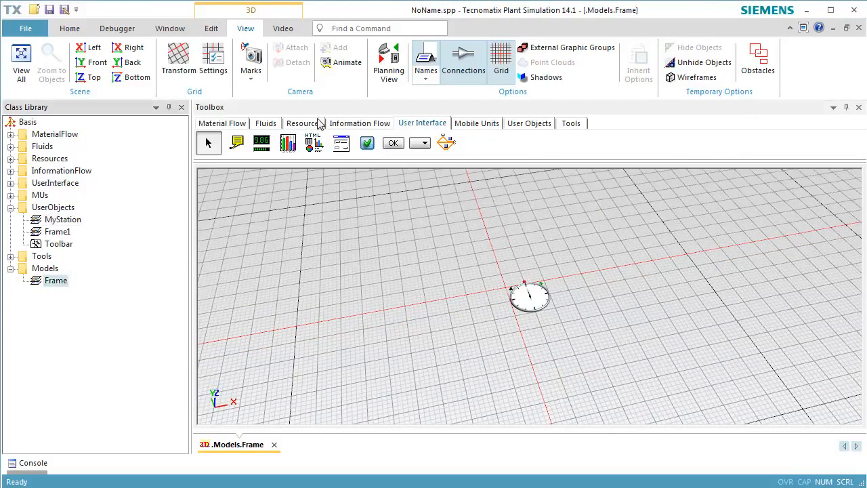
{"action": "left_click", "coordinate": [383, 75]}
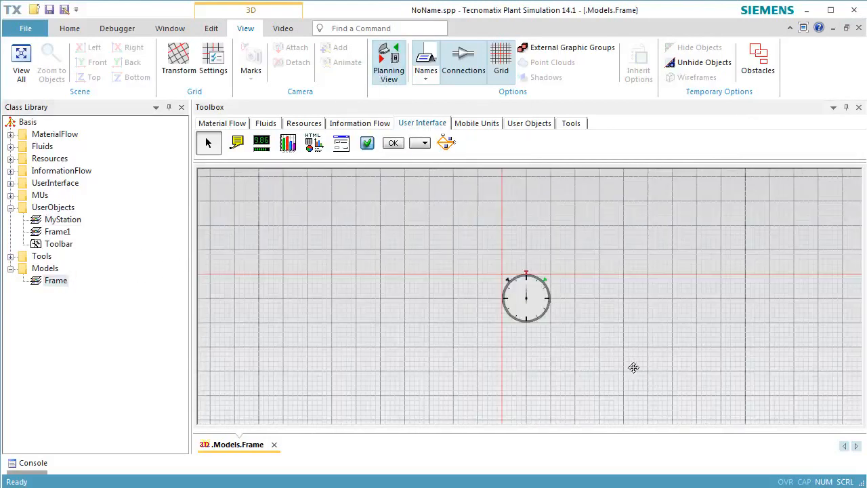
{"action": "middle_click_drag", "start_coordinate": [633, 368], "coordinate": [371, 268]}
Step: Add MyStation to the Material Flow toolbox and insert a Source below the EventController
{"action": "left_click", "coordinate": [235, 126]}
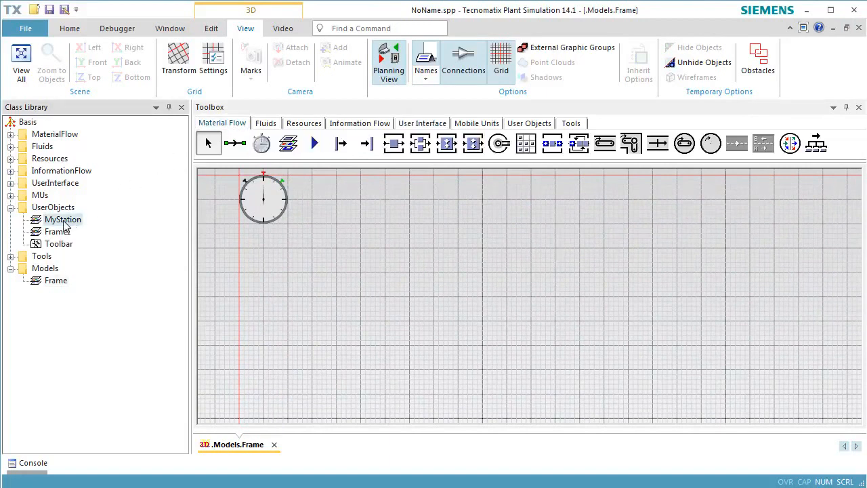
{"action": "left_click_drag", "start_coordinate": [674, 190], "coordinate": [841, 145]}
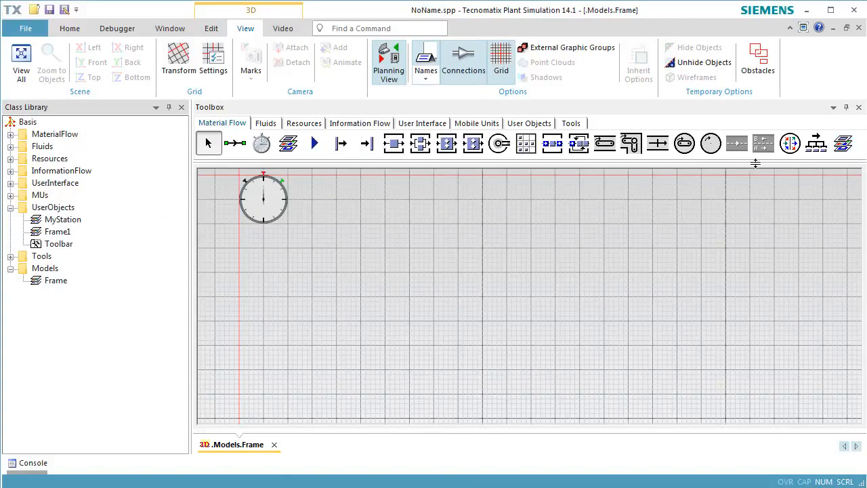
{"action": "left_click", "coordinate": [343, 146]}
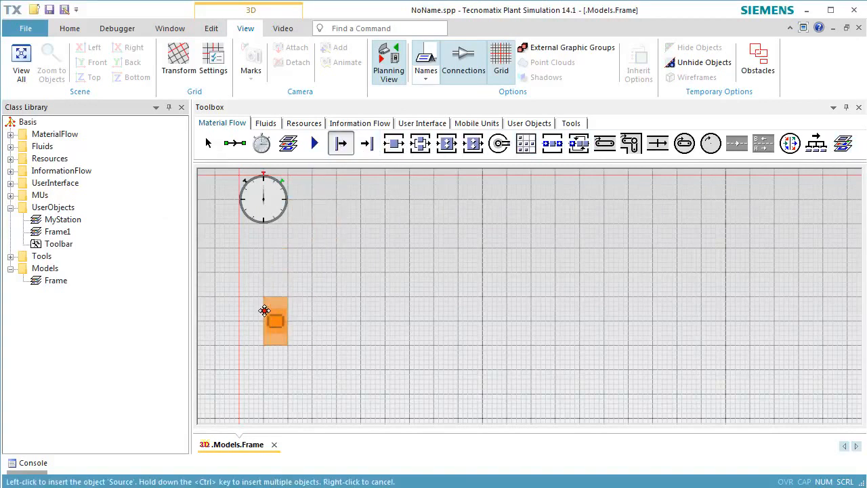
{"action": "left_click", "coordinate": [270, 304]}
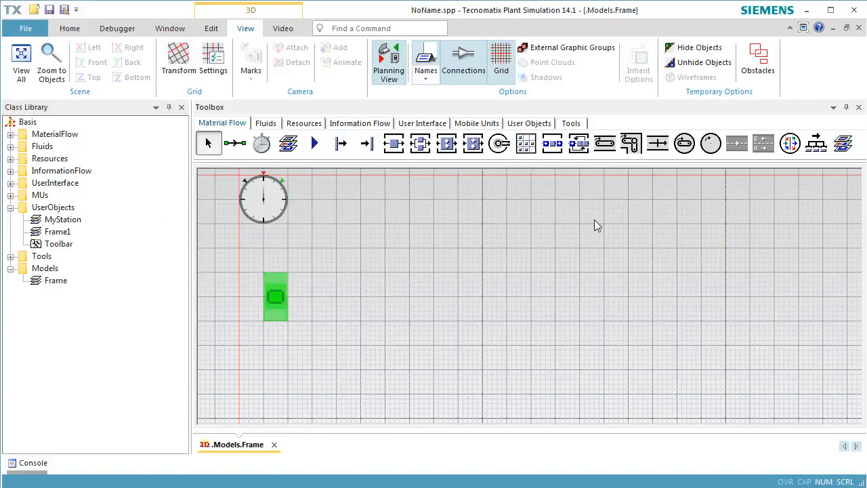
Step: Insert three MyStation instances in a row beside the Source and a Drain at the end of the line
{"action": "left_click", "coordinate": [842, 145], "text": "ctrl"}
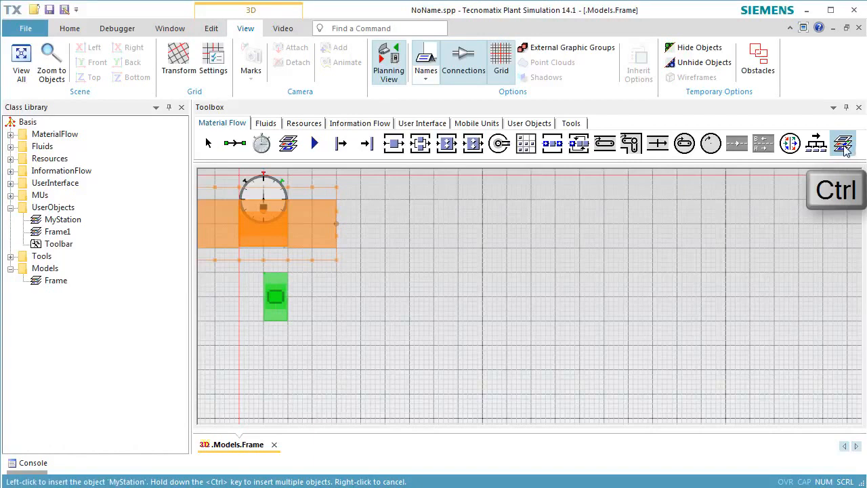
{"action": "left_click", "coordinate": [363, 305]}
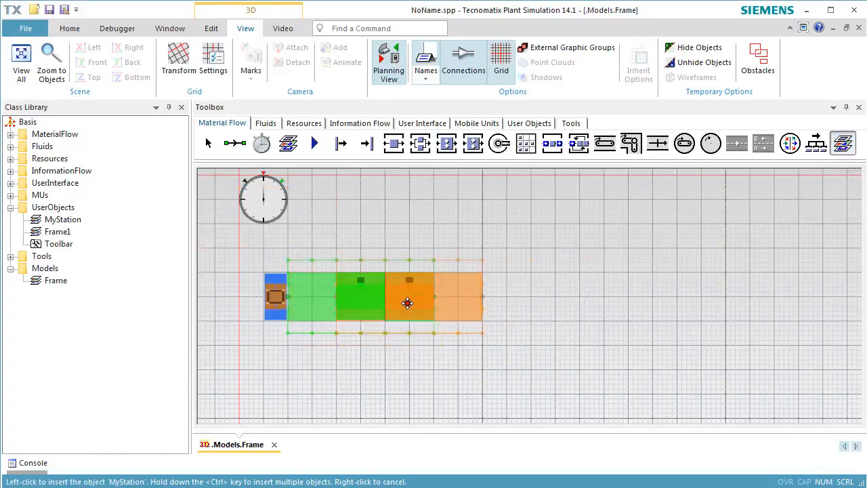
{"action": "left_click", "coordinate": [507, 297]}
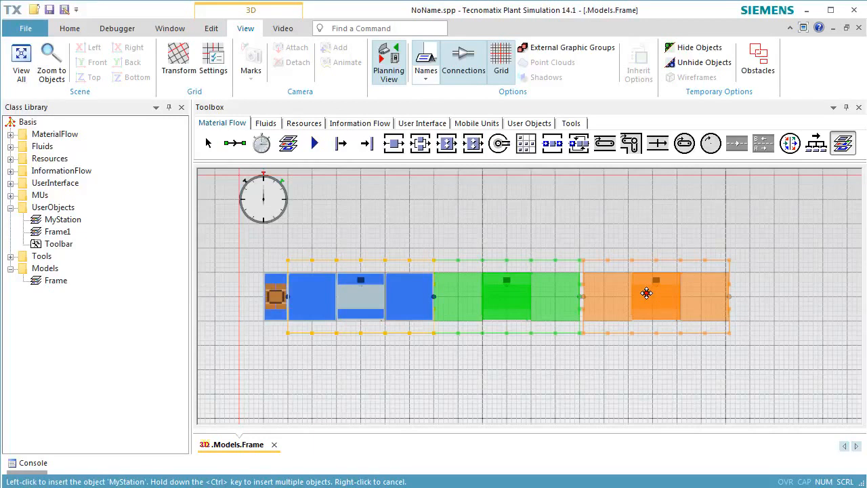
{"action": "left_click", "coordinate": [646, 293]}
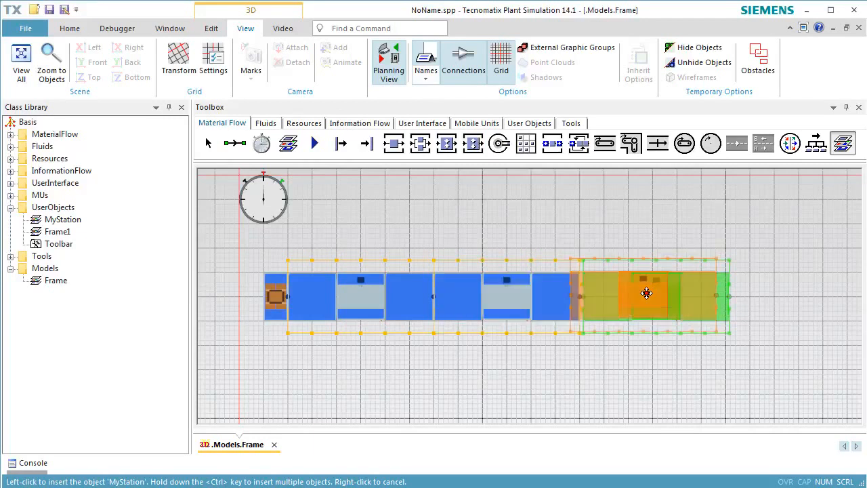
{"action": "left_click", "coordinate": [368, 143]}
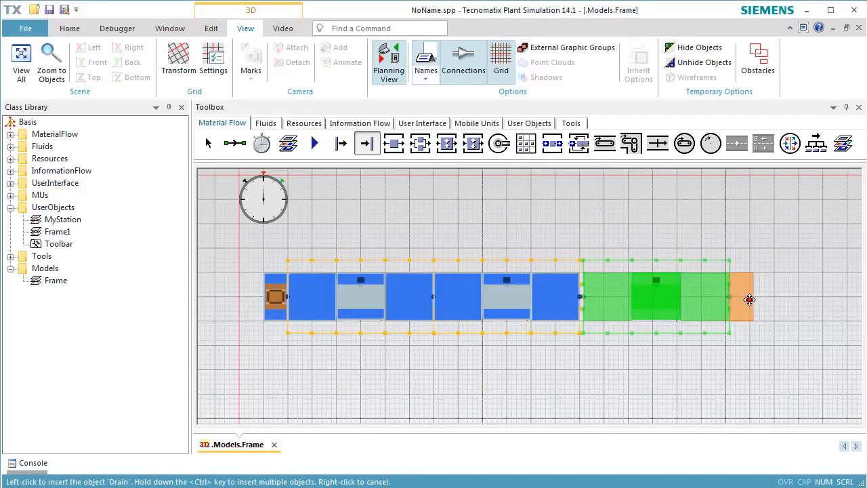
{"action": "left_click", "coordinate": [749, 299]}
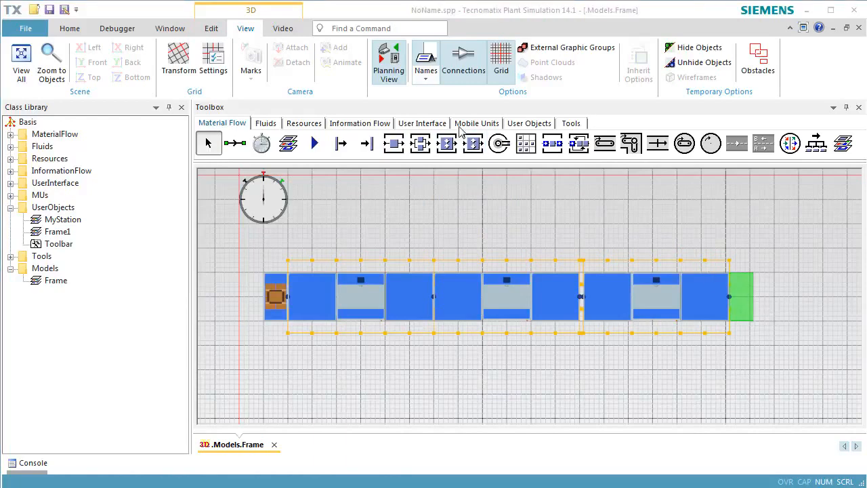
Step: Leave the planning view and shift the Source and the three MyStation instances toward negative X, away from the Drain
{"action": "left_click", "coordinate": [389, 67]}
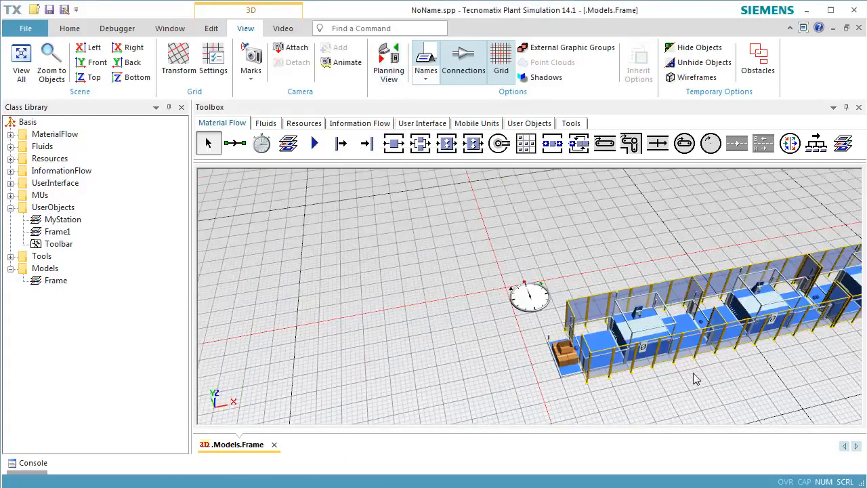
{"action": "middle_click_drag", "start_coordinate": [702, 378], "coordinate": [479, 344]}
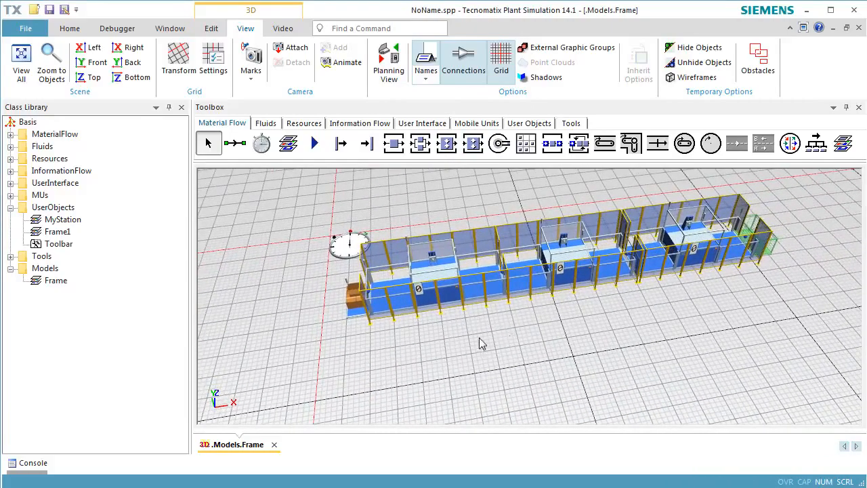
{"action": "left_click_drag", "start_coordinate": [349, 311], "coordinate": [329, 319]}
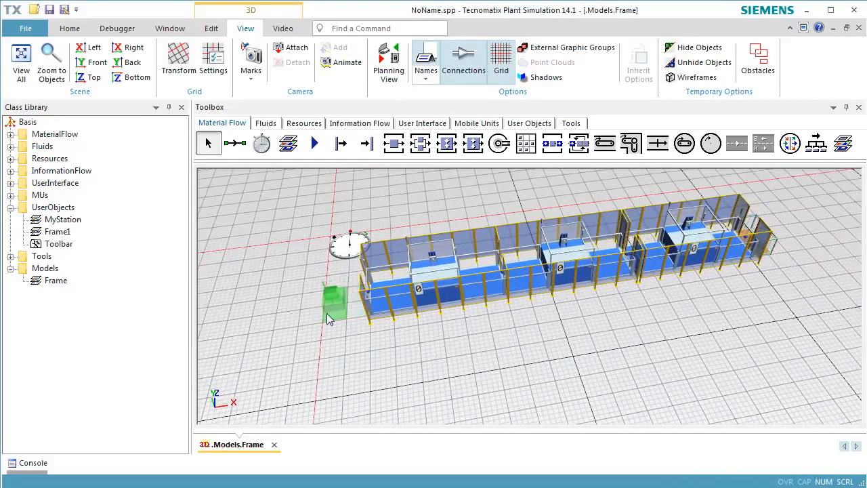
{"action": "left_click_drag", "start_coordinate": [414, 305], "coordinate": [387, 302]}
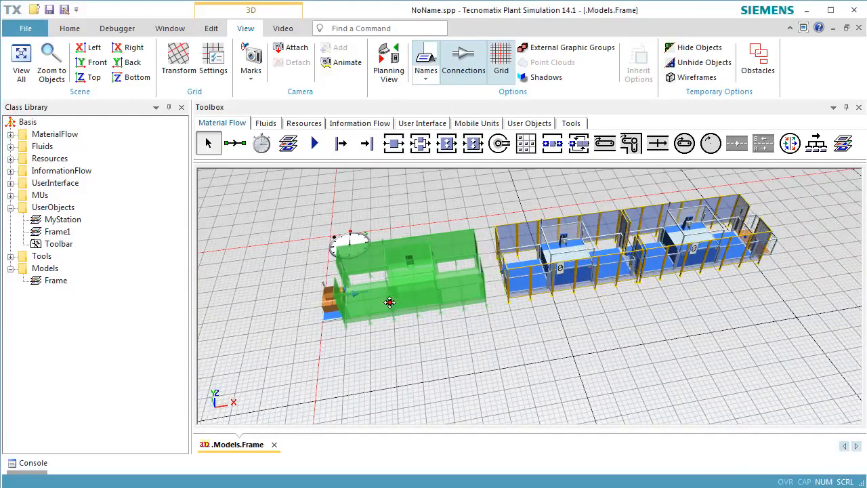
{"action": "left_click_drag", "start_coordinate": [513, 290], "coordinate": [495, 293]}
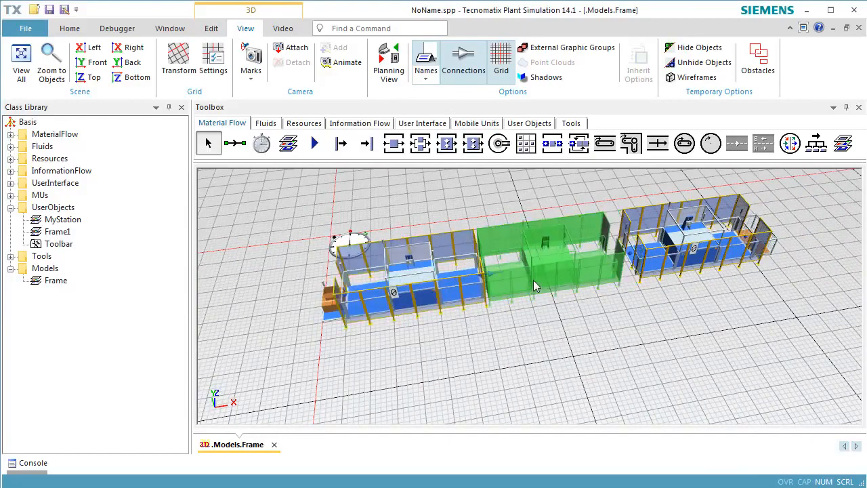
{"action": "left_click", "coordinate": [667, 264]}
{"action": "left_click_drag", "start_coordinate": [668, 265], "coordinate": [651, 266]}
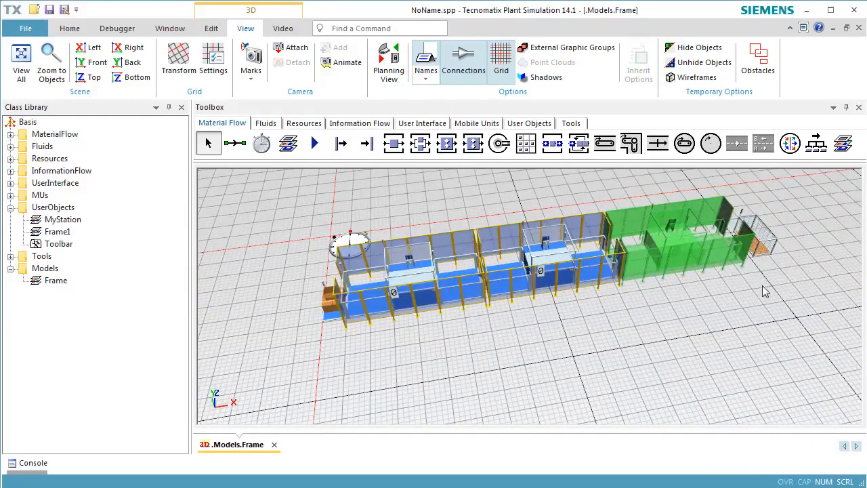
{"action": "middle_click_drag", "start_coordinate": [762, 286], "coordinate": [644, 305]}
{"action": "left_click", "coordinate": [672, 337]}
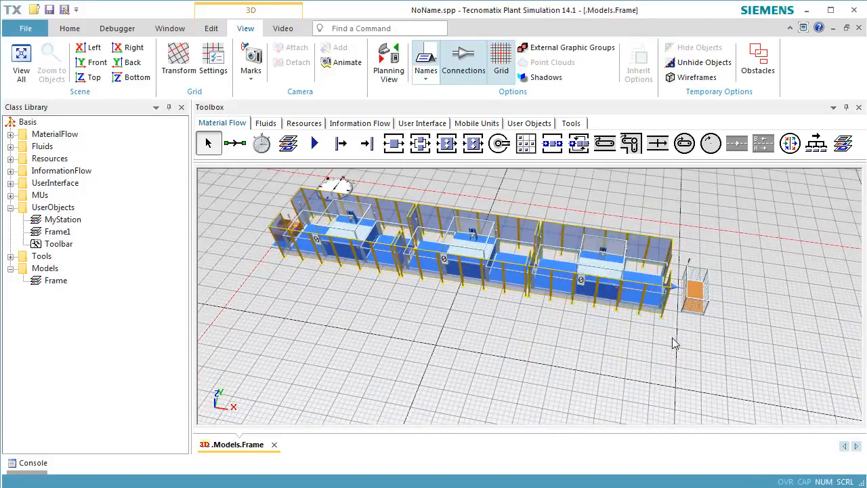
Step: Reset the simulation of .Models.Frame and start it
{"action": "right_click", "coordinate": [587, 350]}
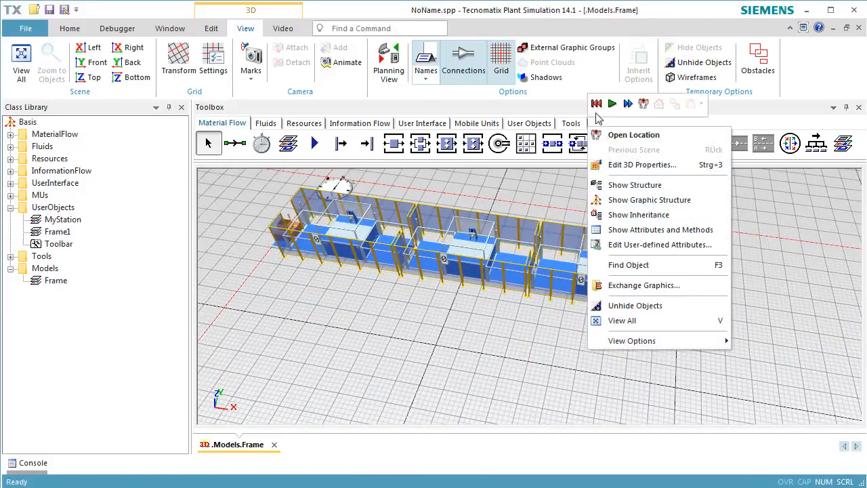
{"action": "left_click", "coordinate": [596, 105]}
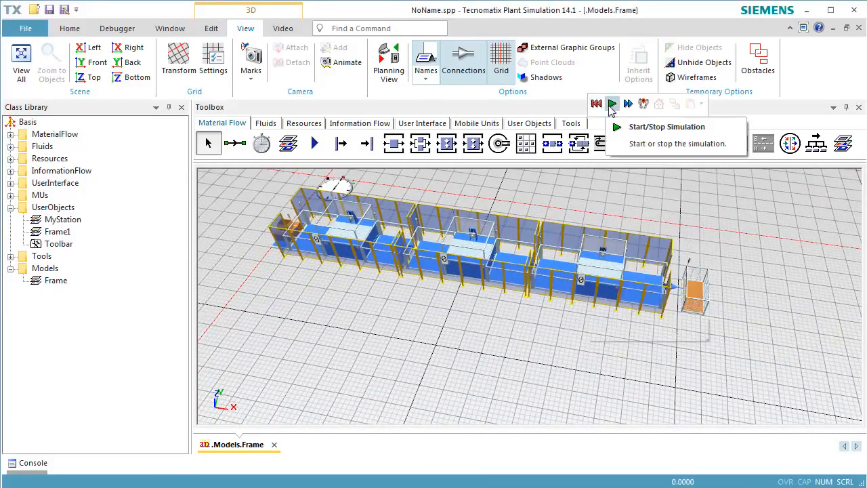
{"action": "left_click", "coordinate": [612, 105]}
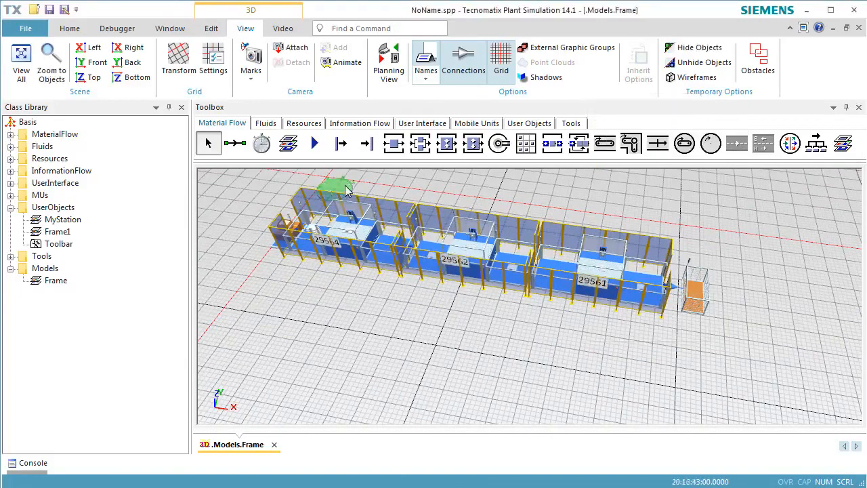
Step: Enable real-time simulation at a factor of 10 in the EventController and accept the setting
{"action": "double_click", "coordinate": [337, 186]}
{"action": "left_click", "coordinate": [378, 305]}
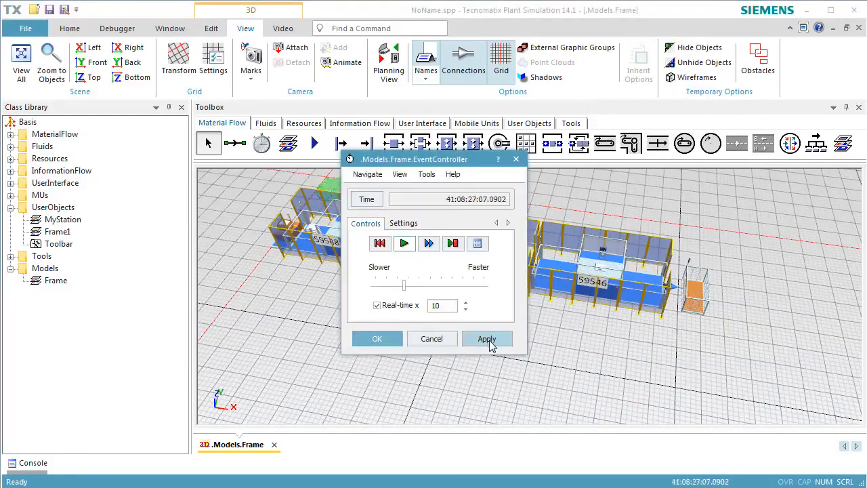
{"action": "left_click", "coordinate": [487, 339]}
{"action": "left_click", "coordinate": [379, 339]}
{"action": "middle_click_drag", "start_coordinate": [441, 361], "coordinate": [483, 362]}
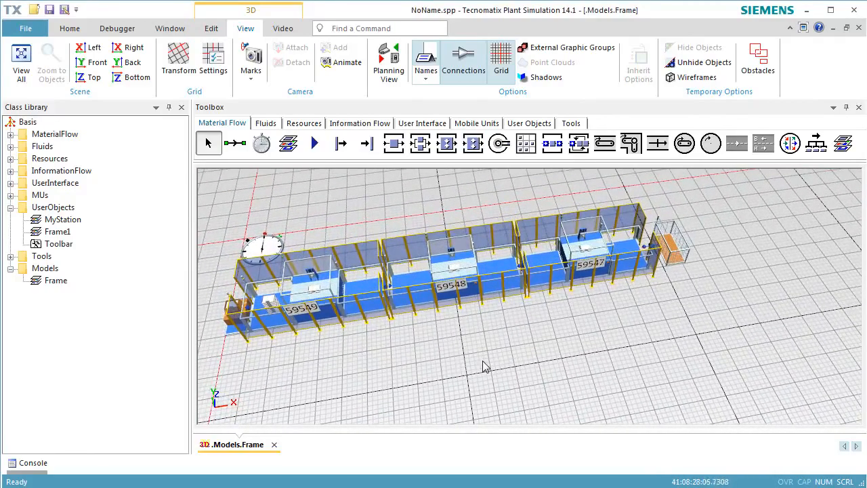